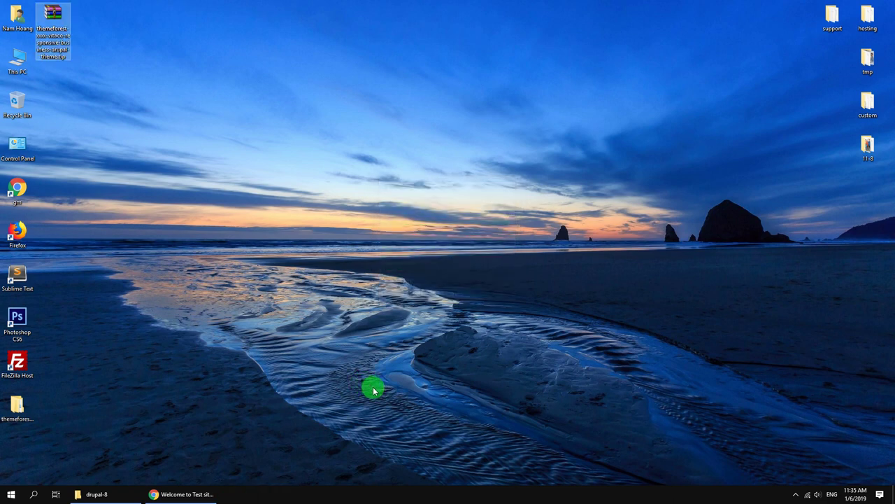
Place the extracted Vitaco theme folder below its zip archive on the desktop and open it.
left_click(17, 413)
left_click_drag(17, 415, 59, 63)
double_click(64, 71)
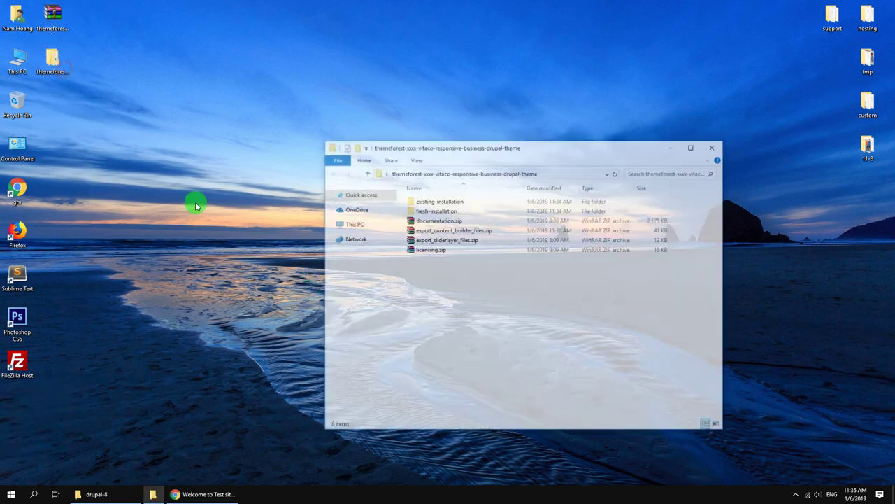
Go through the theme package's folders and archives and open the existing-installation folder.
left_click(423, 210)
left_click(424, 220)
left_click(418, 230)
left_click(425, 240)
left_click(429, 250)
left_click(435, 300)
double_click(438, 201)
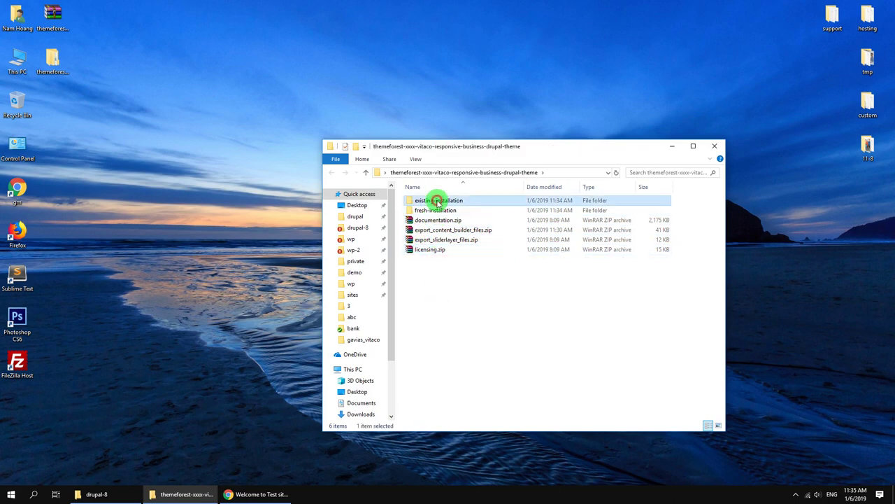
Switch to Chrome and check the address of the local Drupal test site.
left_click_drag(443, 142, 280, 121)
left_click(268, 483)
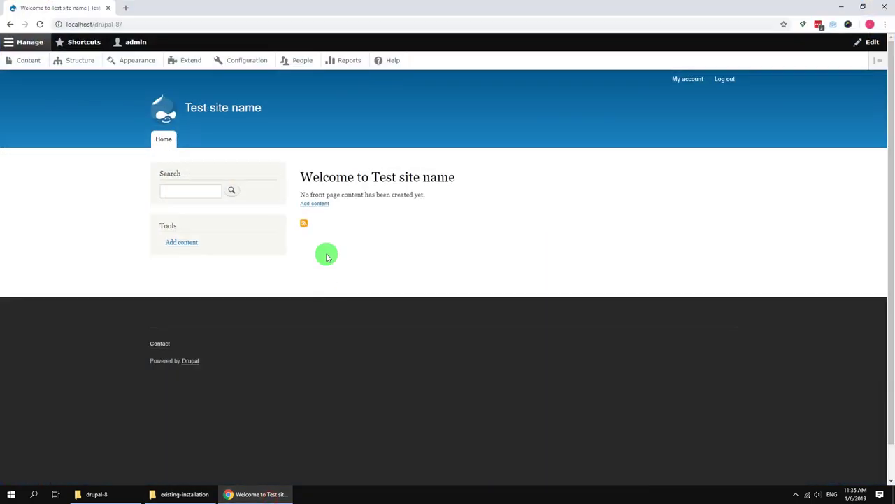
left_click_drag(94, 24, 154, 25)
left_click(84, 189)
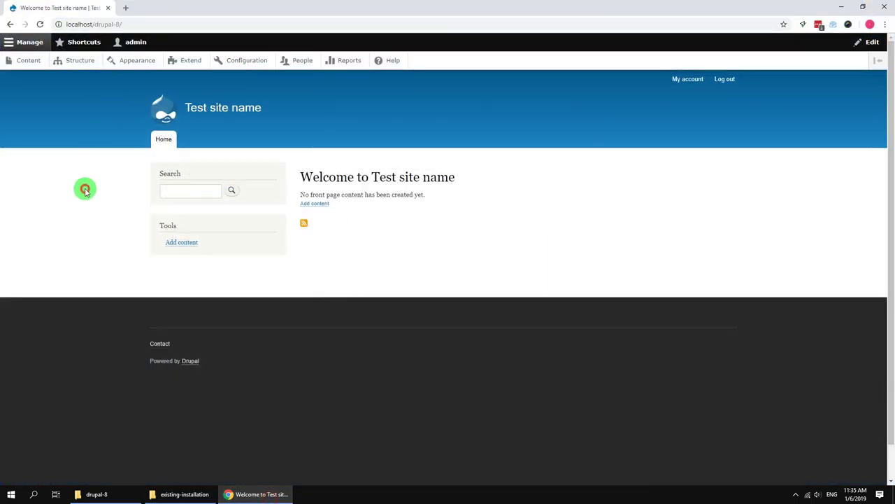
Arrange the existing-installation and htdocs drupal-8 folder windows side by side.
left_click(136, 494)
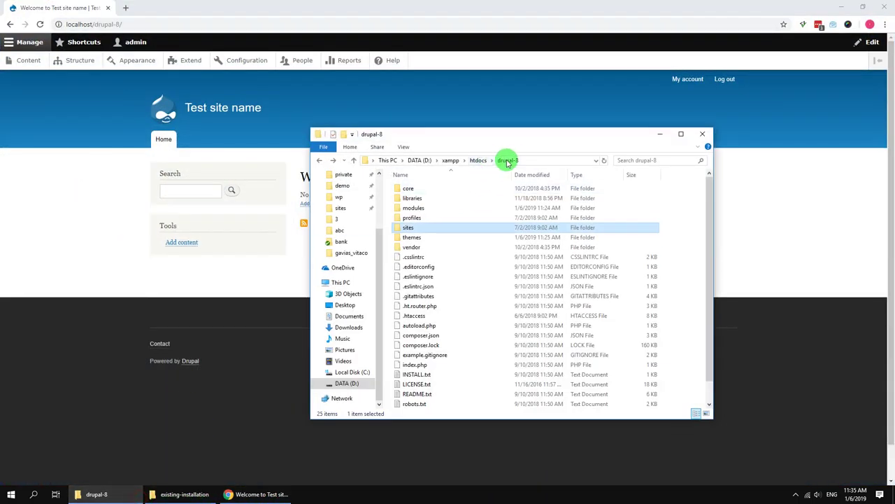
left_click(201, 491)
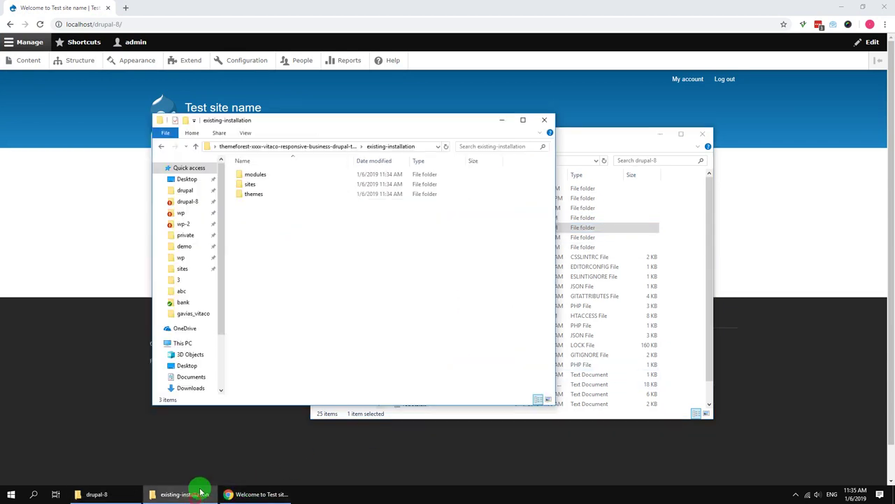
left_click_drag(418, 122, 305, 135)
left_click(488, 147)
left_click_drag(536, 140, 652, 148)
Copy all folders from the package's modules folder into the drupal-8 modules folder.
double_click(142, 188)
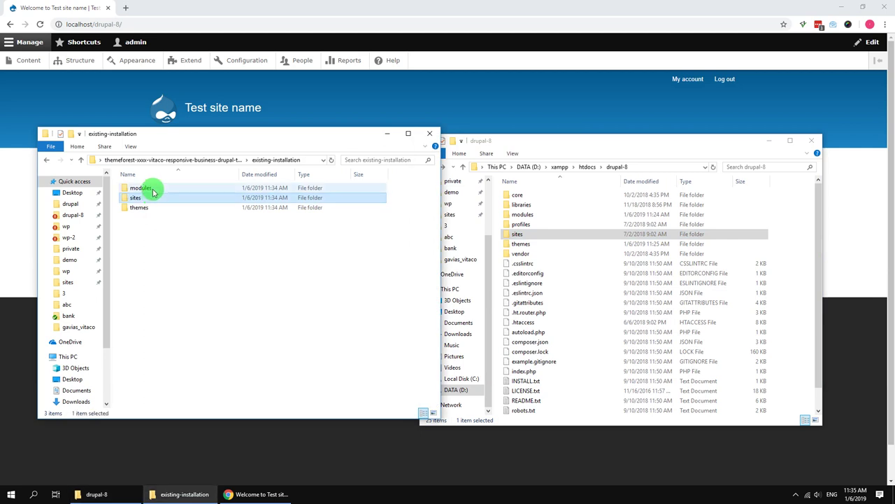
left_click(519, 214)
double_click(518, 215)
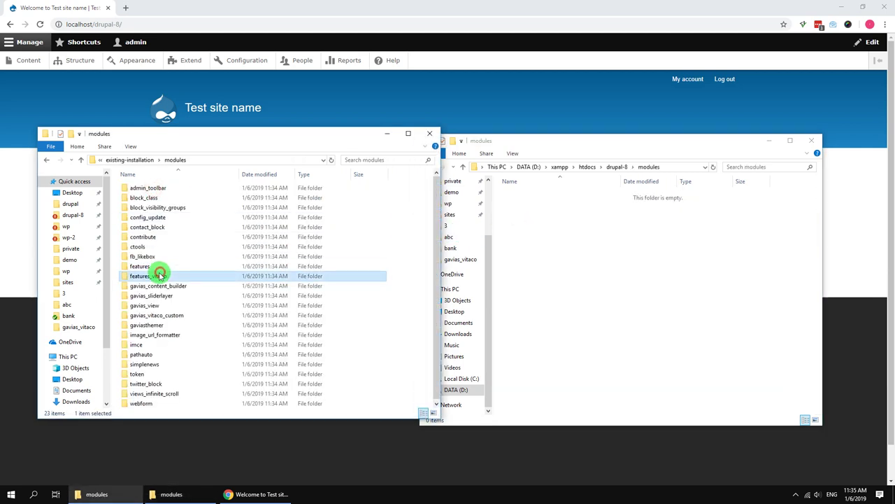
left_click(161, 273)
key("ctrl+a")
left_click_drag(160, 274, 599, 278)
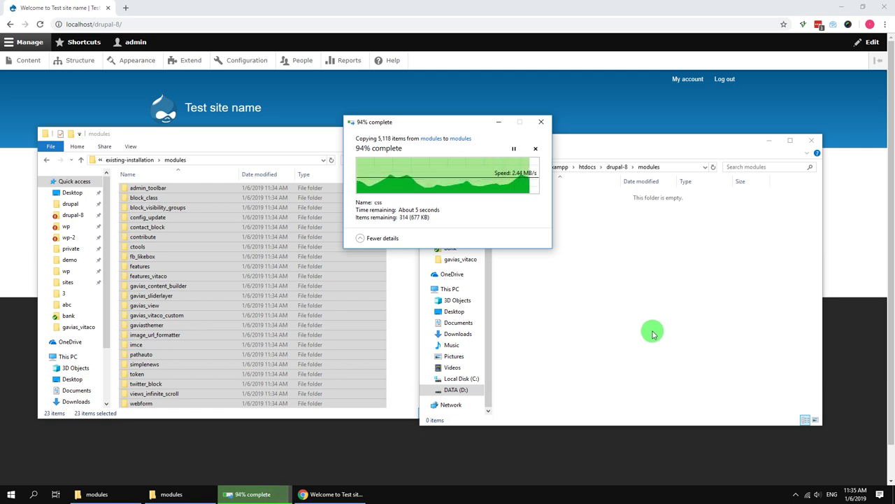
Copy the default folder from the package's sites folder into the drupal-8 sites folder.
left_click(145, 161)
left_click(616, 166)
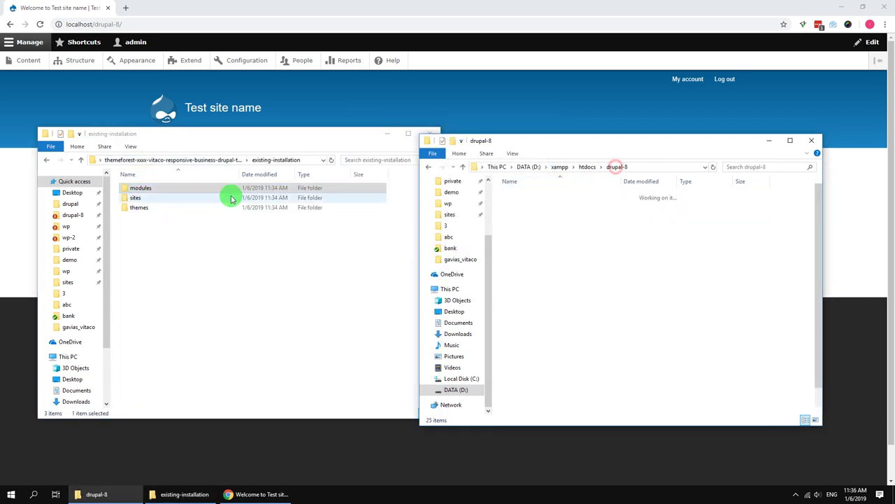
double_click(135, 198)
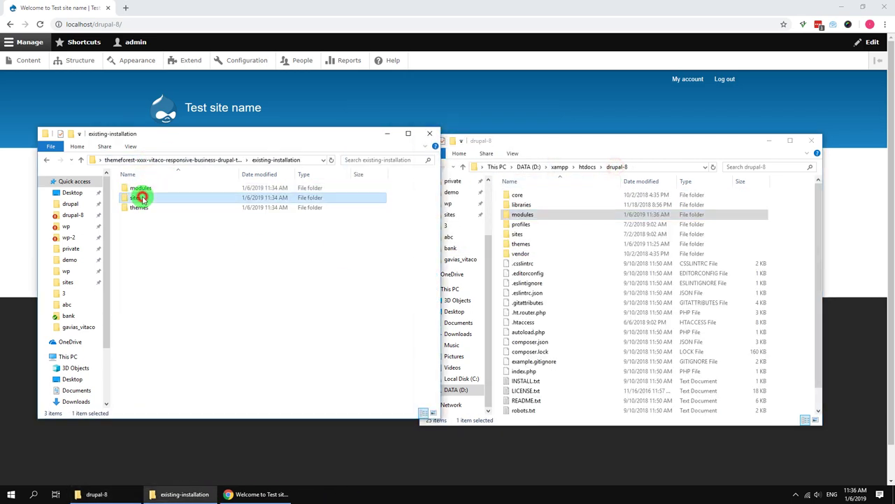
double_click(521, 233)
left_click_drag(133, 187, 632, 309)
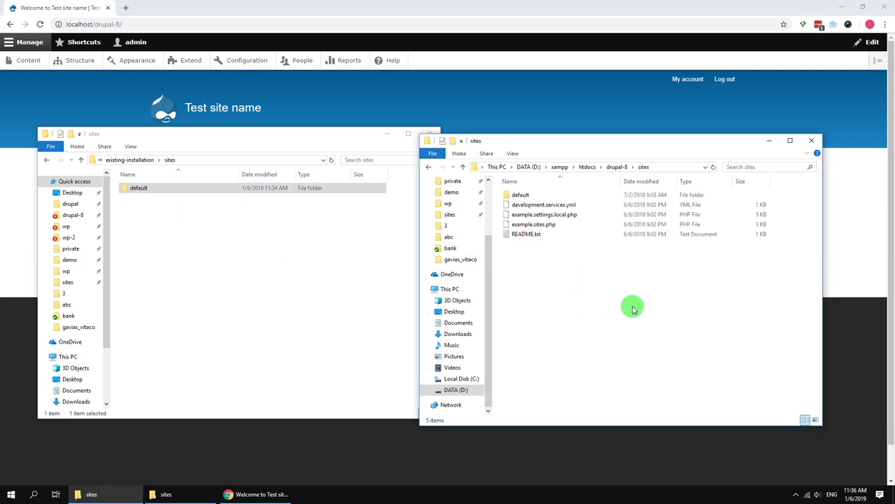
Copy the gavias_vitaco folder from the package's themes folder into the drupal-8 themes folder.
left_click(148, 160)
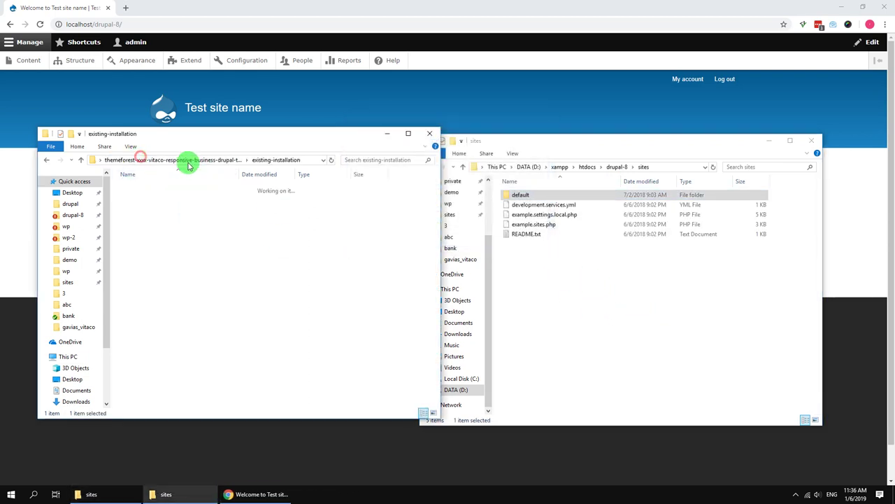
left_click(617, 167)
double_click(138, 207)
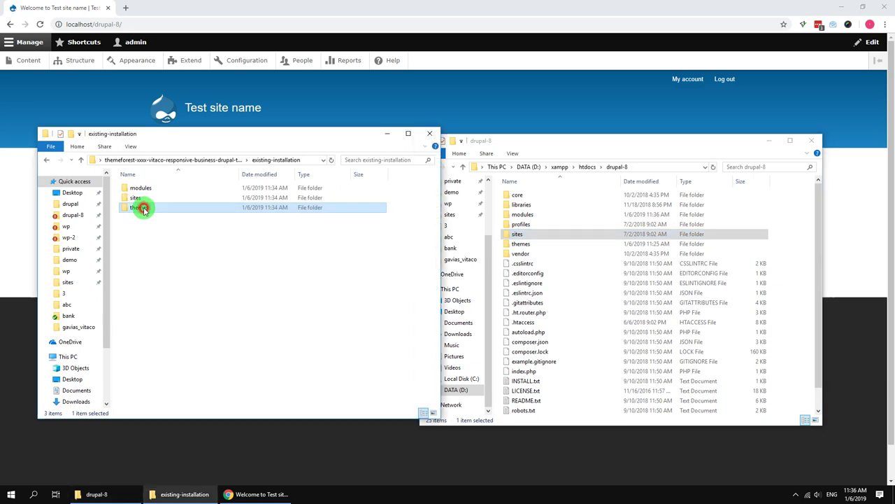
double_click(519, 244)
left_click_drag(152, 194, 420, 260)
left_click(161, 189)
left_click(601, 261)
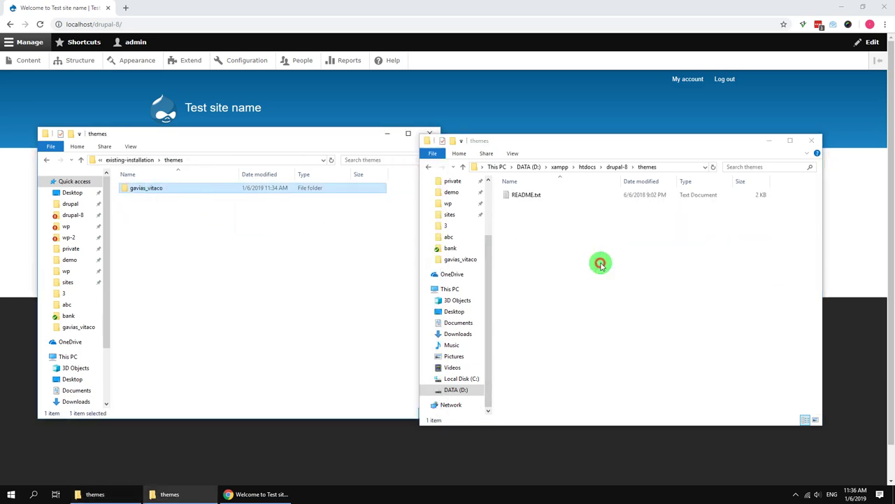
key("ctrl+v")
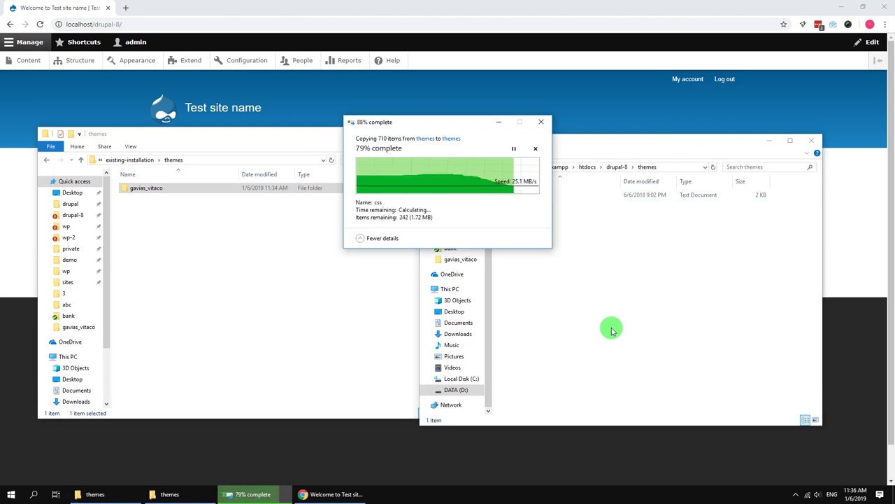
left_click(626, 314)
Return to the Drupal site in Chrome and install Gavias Vitaco as the default theme.
left_click(538, 463)
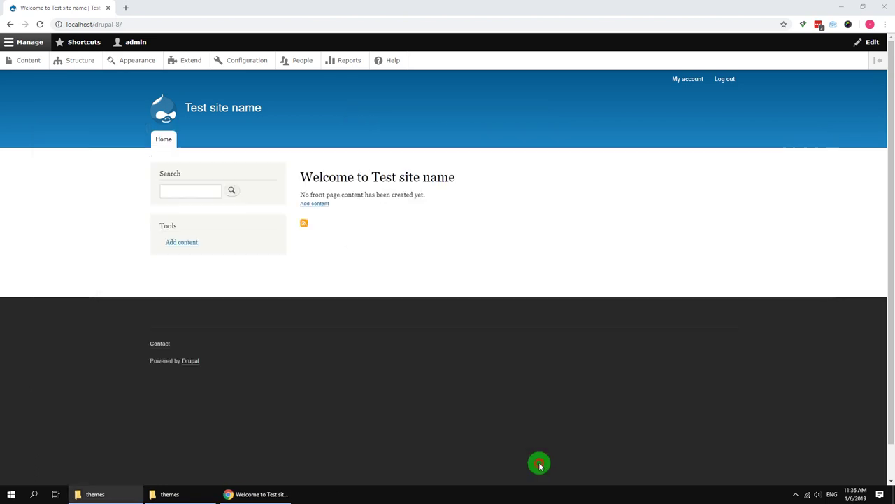
left_click(137, 60)
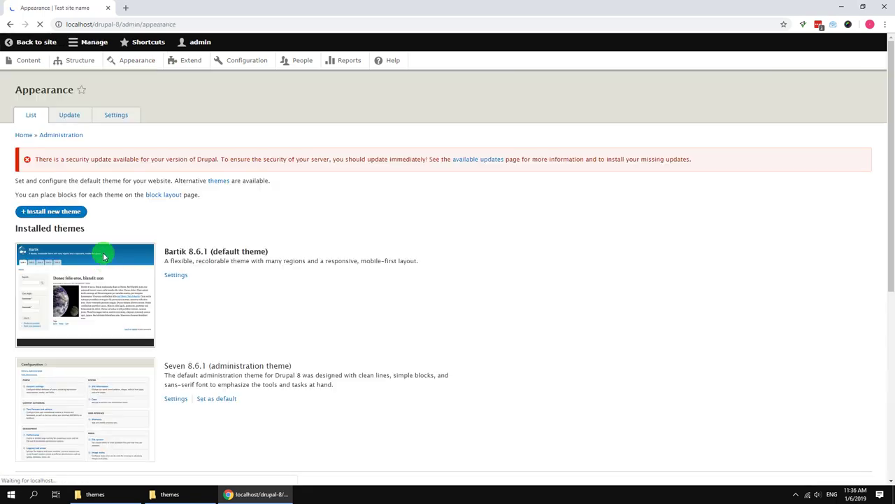
scroll(283, 329, "down", 5)
left_click(98, 266)
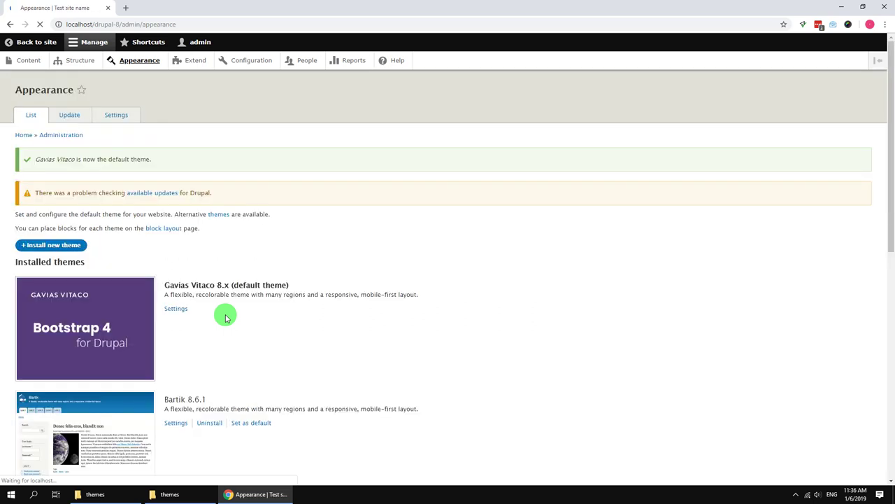
Open the site's module list and filter it by "gav".
left_click(195, 62)
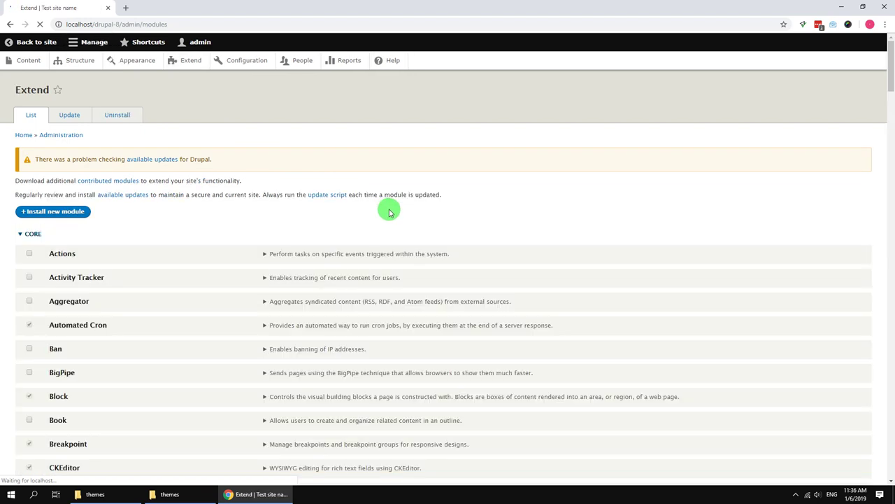
left_click(124, 230)
type("gva")
left_click_drag(89, 230, 6, 233)
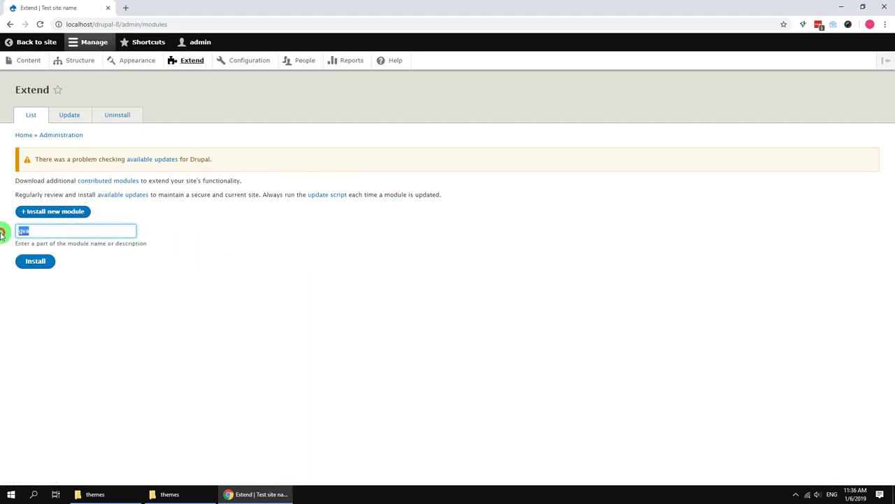
type("gav")
Install the Gavias Content Builder, Gavias SliderLayer, Gavias Custom View, Gavias Vitaco Themer and Gavias Themer modules.
left_click(112, 283)
left_click(100, 308)
left_click(96, 330)
left_click(91, 354)
left_click(83, 378)
left_click(35, 412)
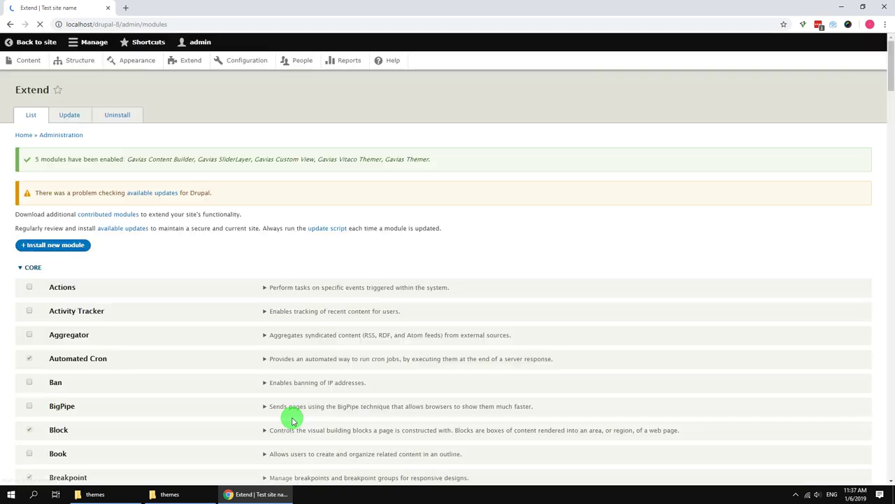
Filter the modules by "vit" and install Features Vitaco together with its required modules.
left_click(112, 264)
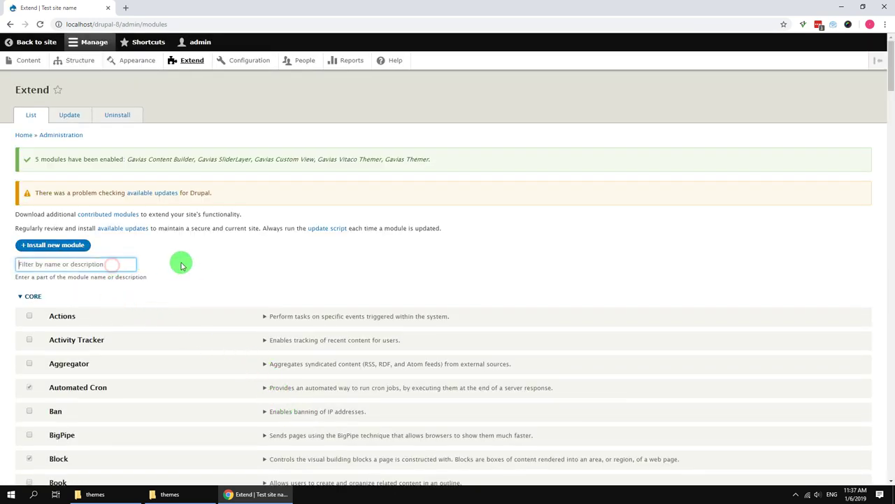
type("v")
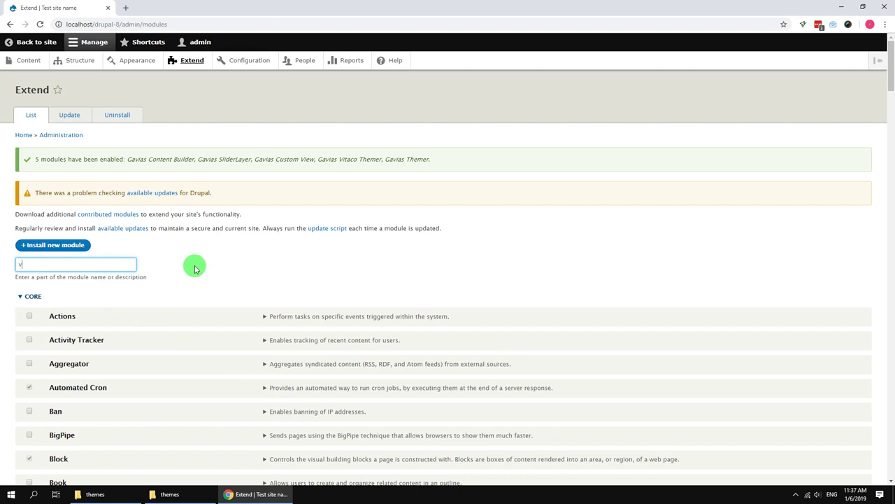
type("it")
left_click(95, 368)
left_click(31, 405)
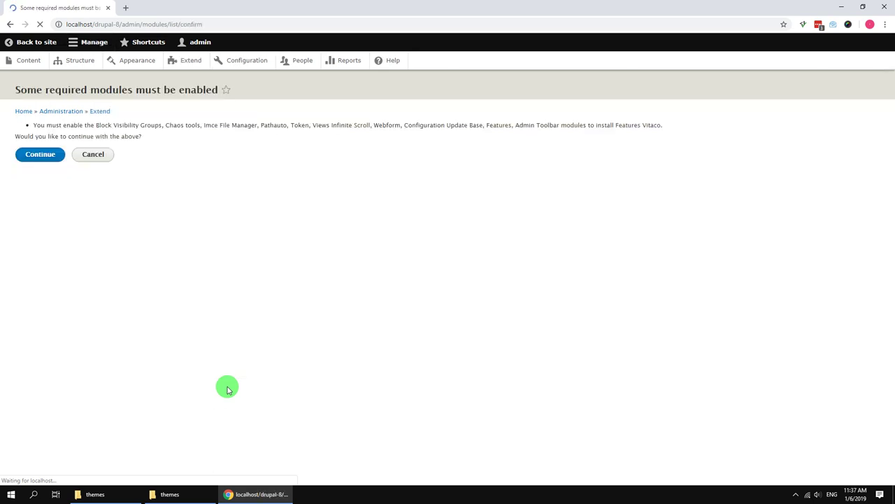
left_click(45, 155)
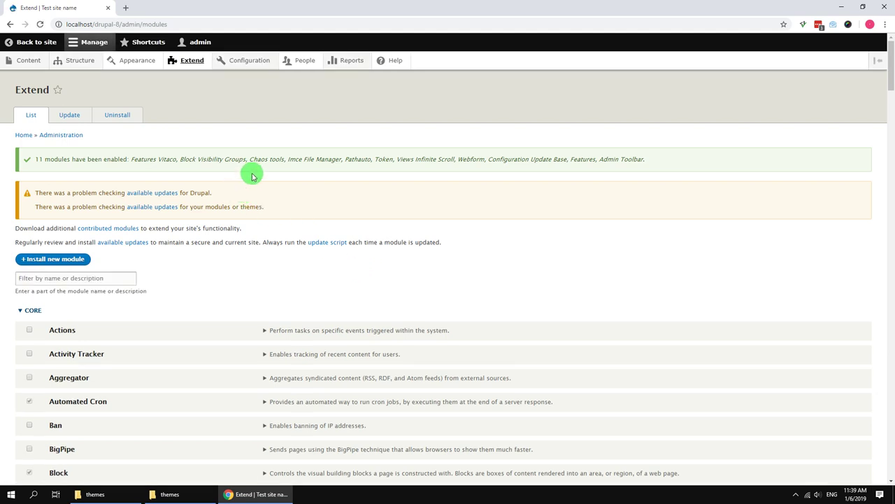
In the block layout, assign the Search block to the Search region and Breadcrumbs to the Breadcrumbs region.
left_click(74, 78)
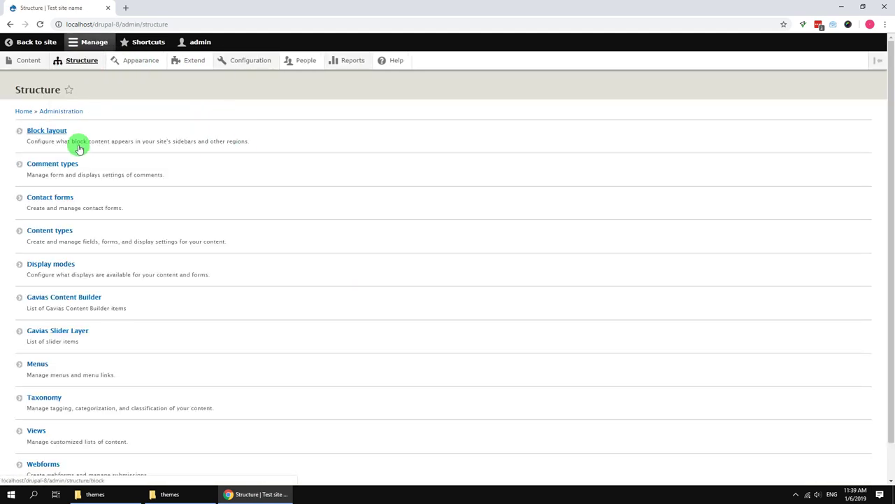
left_click(60, 131)
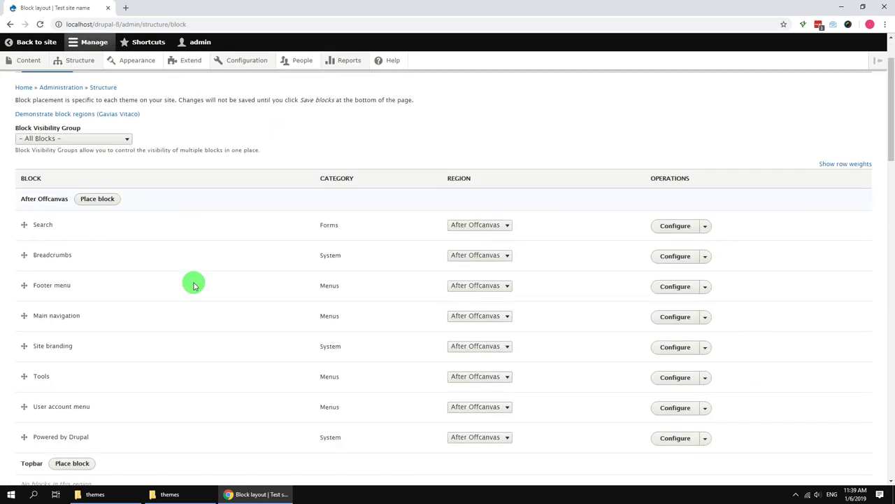
scroll(195, 283, "down", 1)
left_click(464, 205)
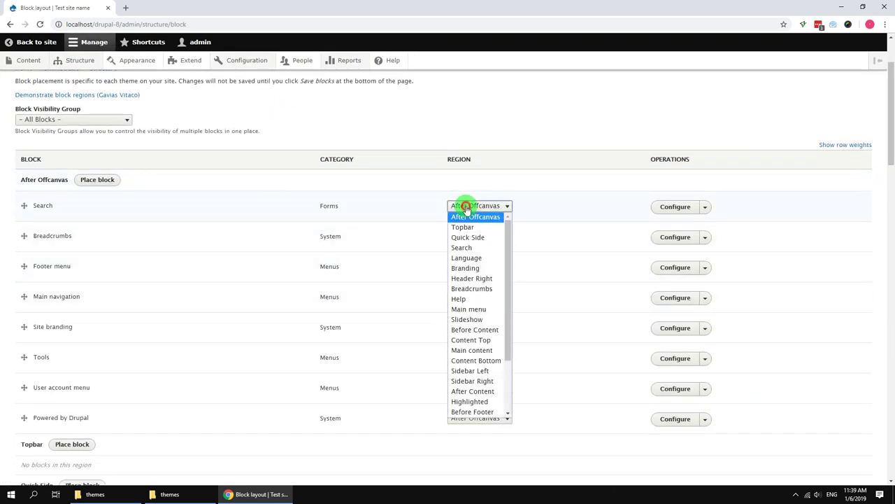
left_click(464, 248)
left_click(471, 237)
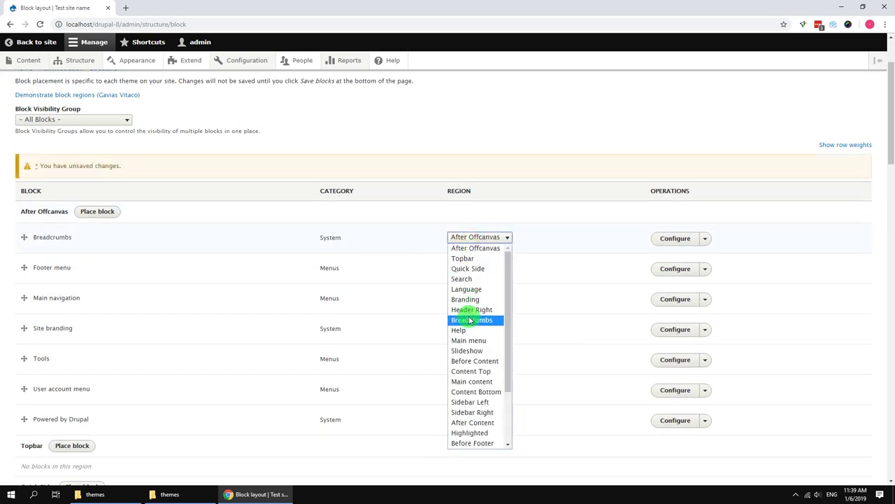
left_click(471, 320)
Assign the Footer menu block to the Copyright region and Main navigation to the Main menu region.
left_click(483, 237)
scroll(480, 420, "down", 2)
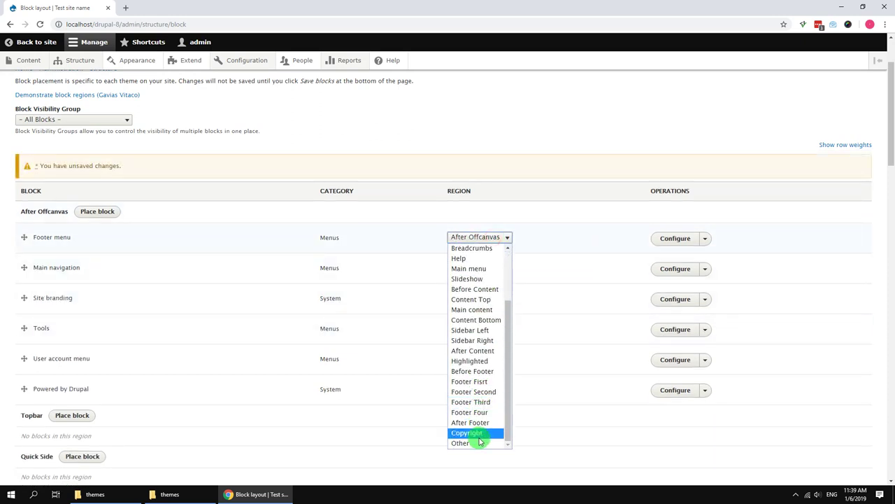
left_click(480, 437)
scroll(384, 282, "down", 1)
left_click(482, 191)
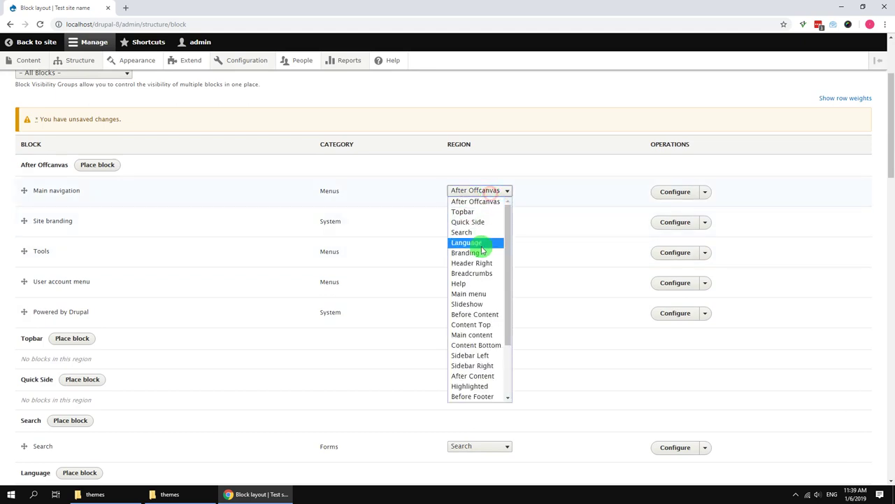
left_click(468, 294)
Assign the Site branding block to the Branding region and move the Tools block out of After Offcanvas.
left_click(478, 190)
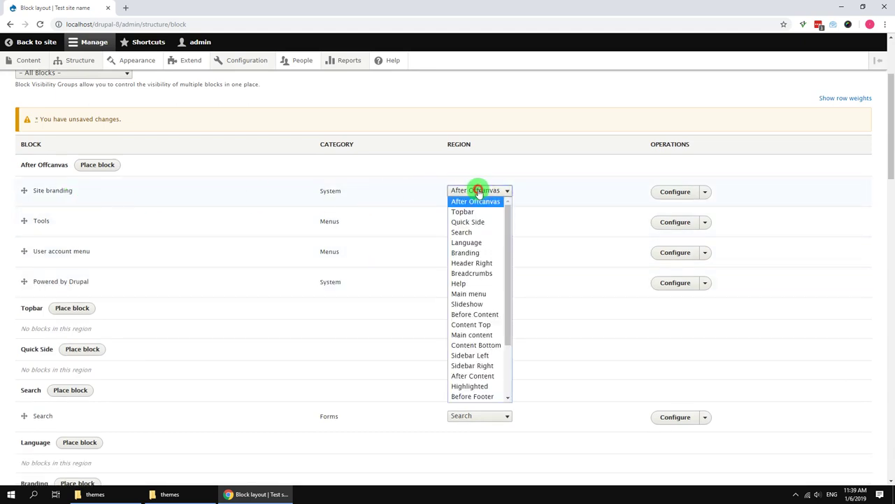
left_click(468, 253)
scroll(399, 216, "down", 1)
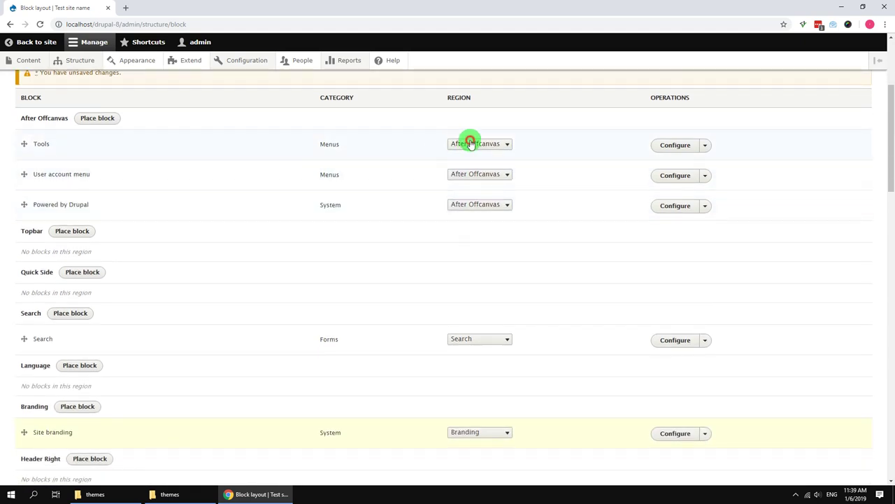
left_click(470, 144)
left_click(473, 347)
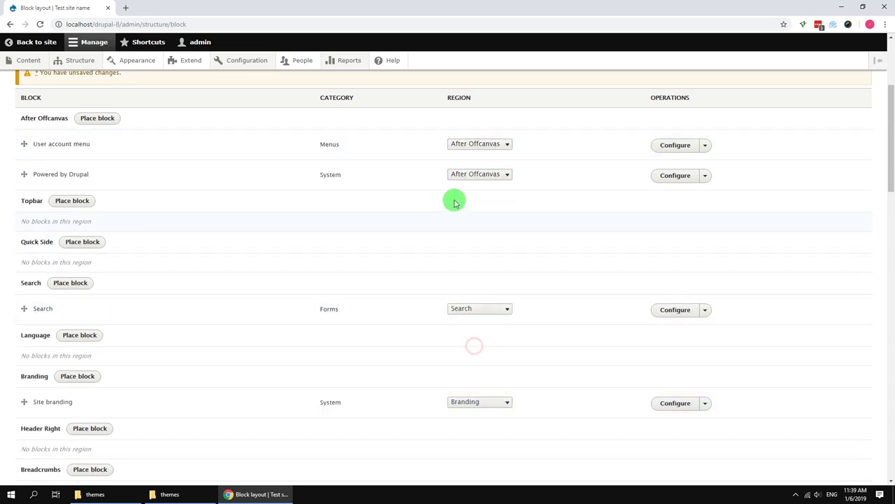
Move the User account menu and Powered by Drupal blocks out of the After Offcanvas region.
left_click(470, 153)
scroll(468, 315, "down", 3)
left_click(476, 343)
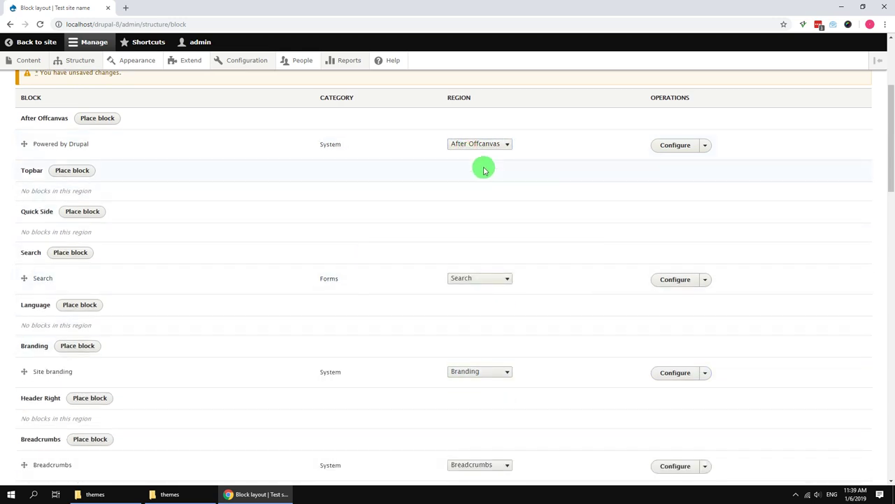
left_click(481, 144)
scroll(477, 322, "down", 1)
left_click(475, 347)
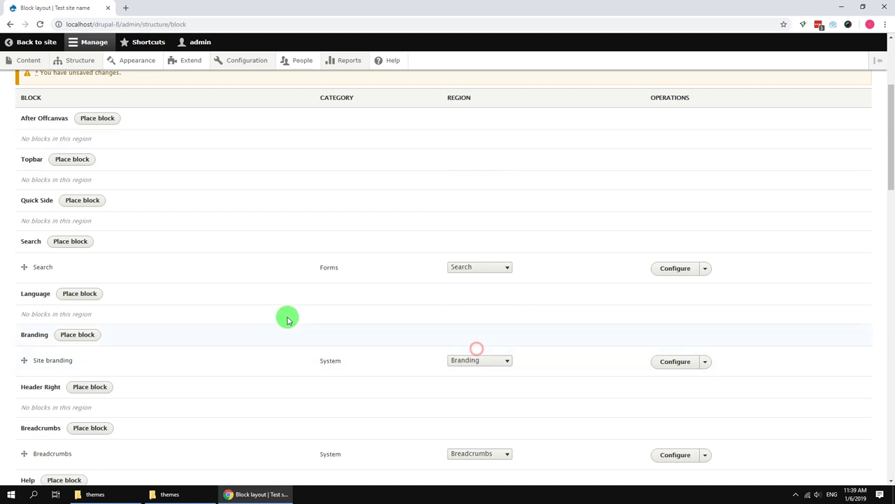
Move the Page title block out of the Main content region.
scroll(287, 319, "down", 7)
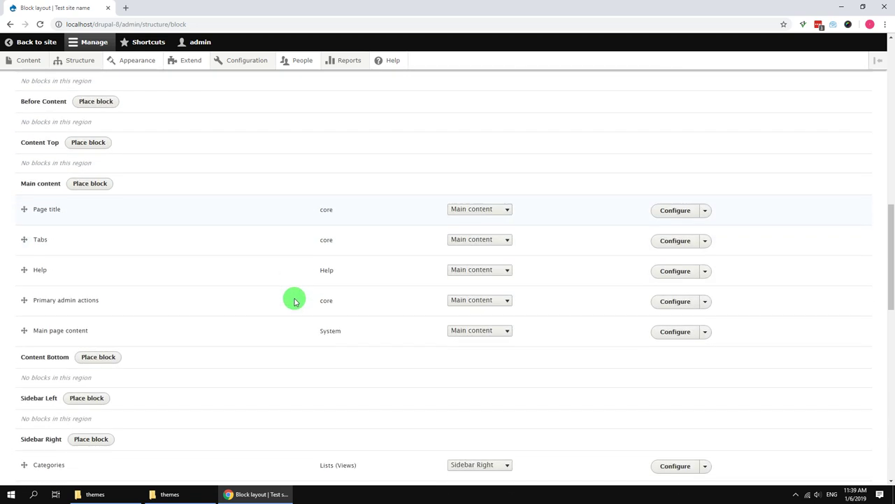
left_click(488, 208)
scroll(463, 392, "down", 5)
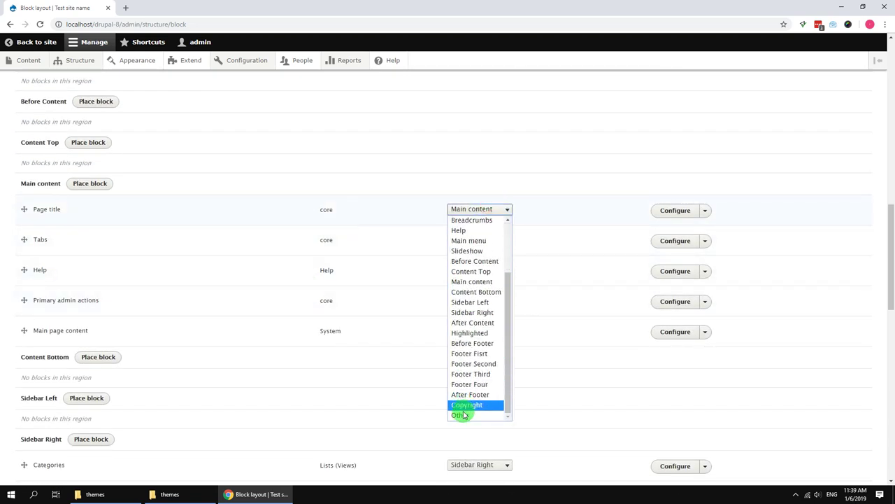
left_click(460, 409)
Assign the Tabs, Help and Primary admin actions blocks from Main content to the Help region.
left_click(479, 212)
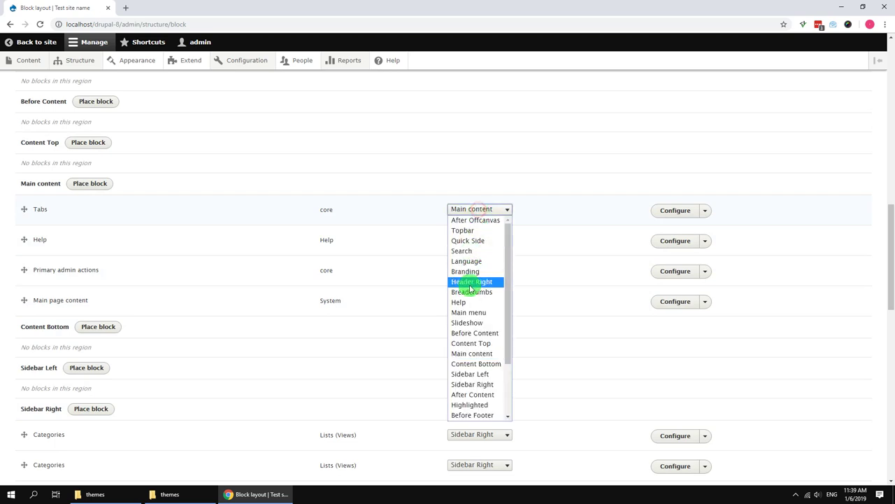
left_click(465, 303)
left_click(488, 210)
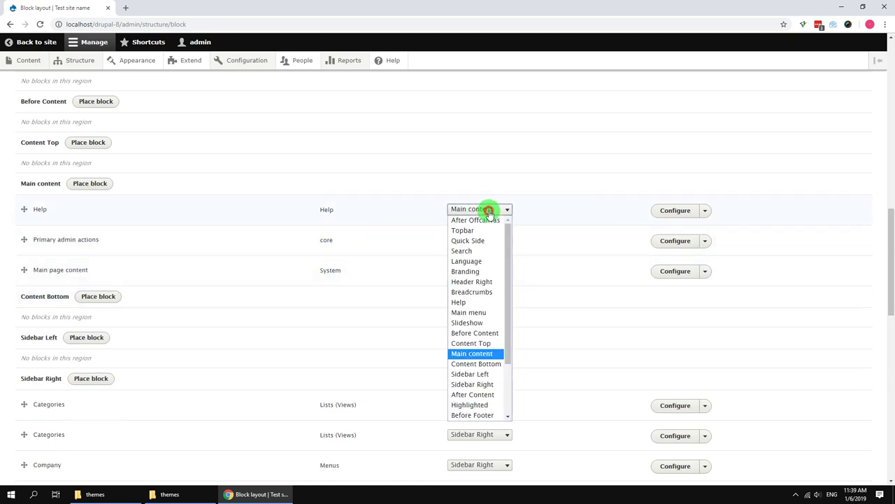
left_click(463, 302)
left_click(464, 207)
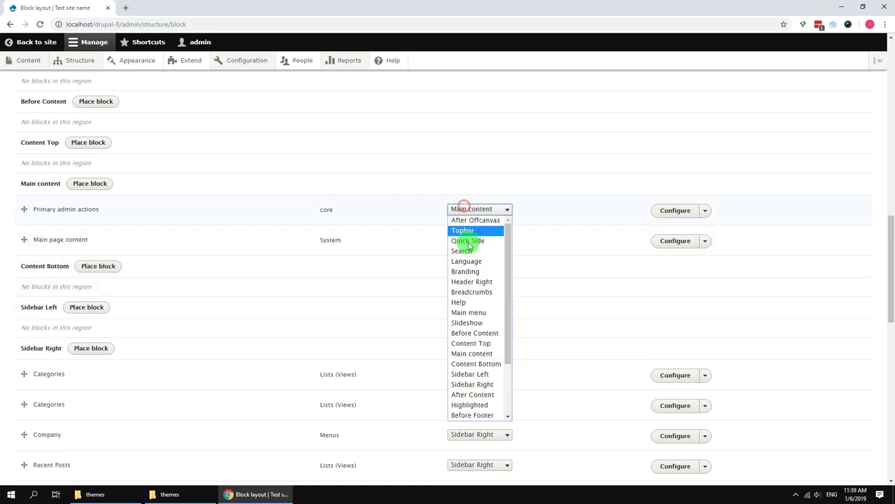
left_click(476, 301)
Assign the Status messages block to the Help region and save the block layout.
scroll(326, 279, "down", 3)
scroll(326, 279, "down", 2)
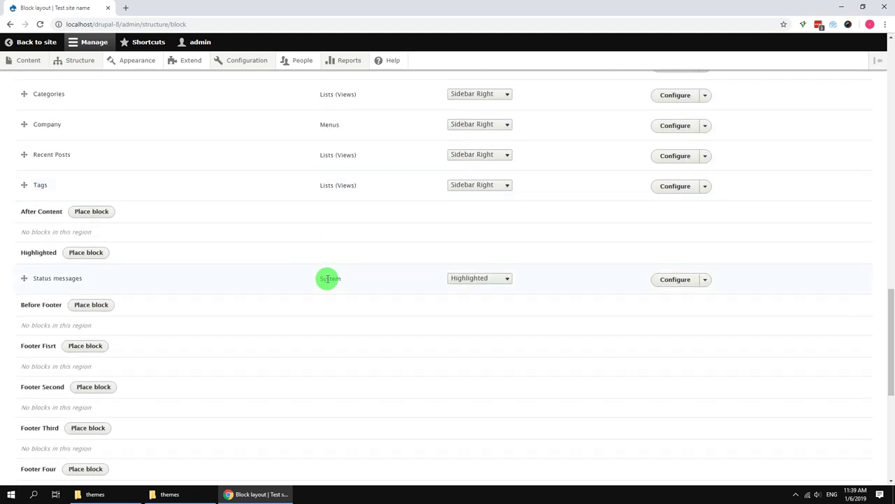
left_click(459, 233)
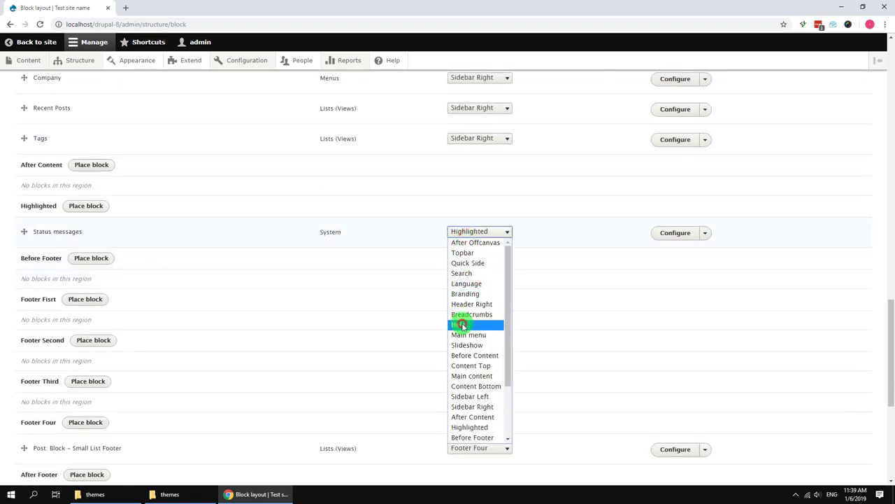
left_click(462, 324)
scroll(276, 314, "down", 5)
left_click(62, 434)
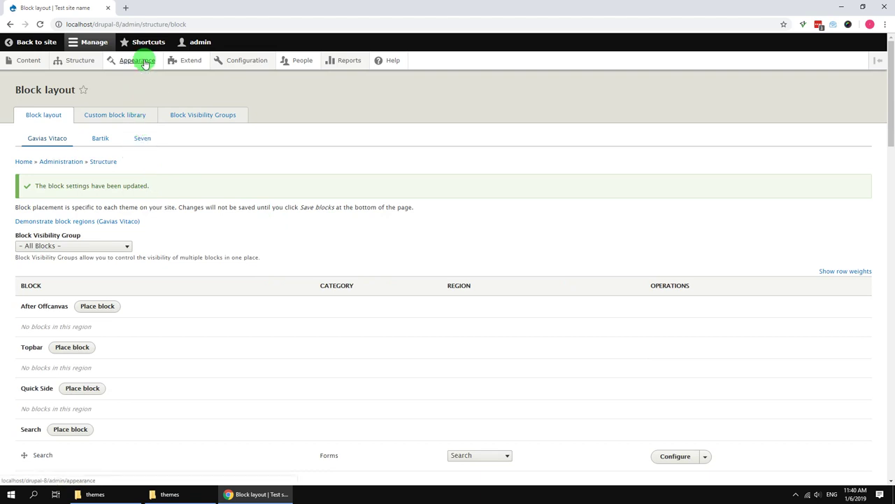
Examine the form display of the Article content type for its fields and widgets.
mouse_move(91, 61)
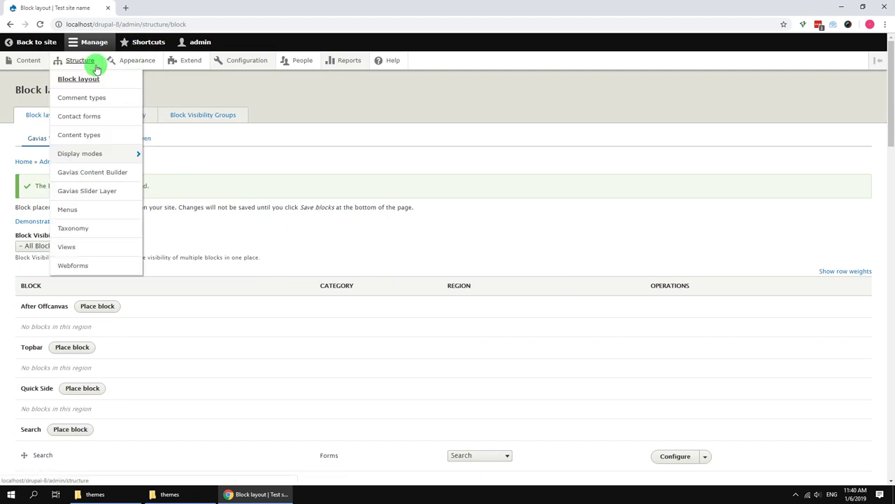
left_click(95, 137)
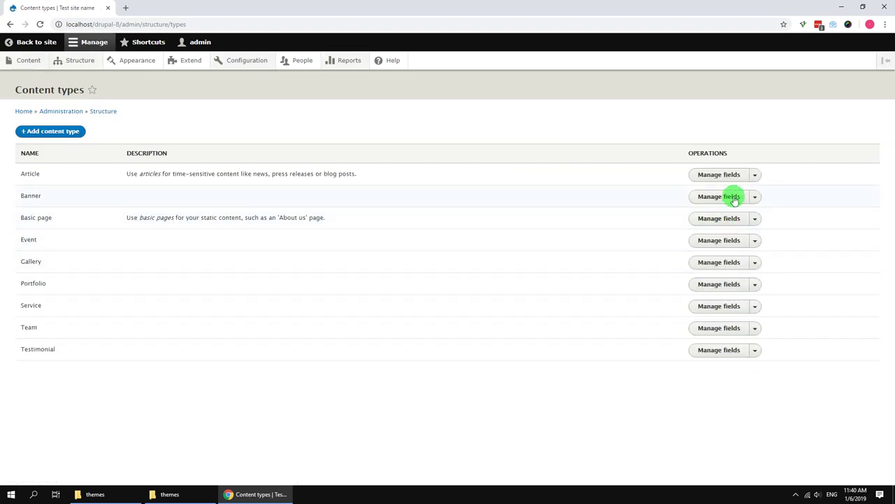
left_click(730, 176)
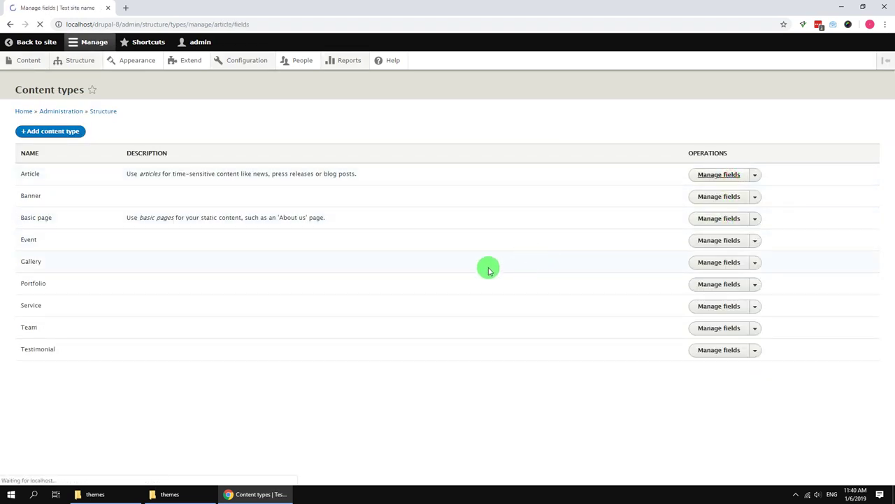
left_click(165, 116)
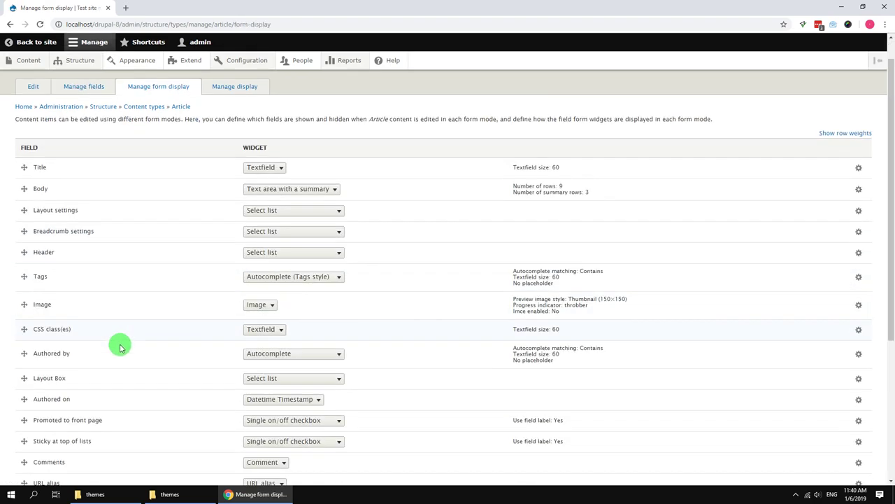
scroll(105, 350, "down", 3)
scroll(87, 406, "up", 3)
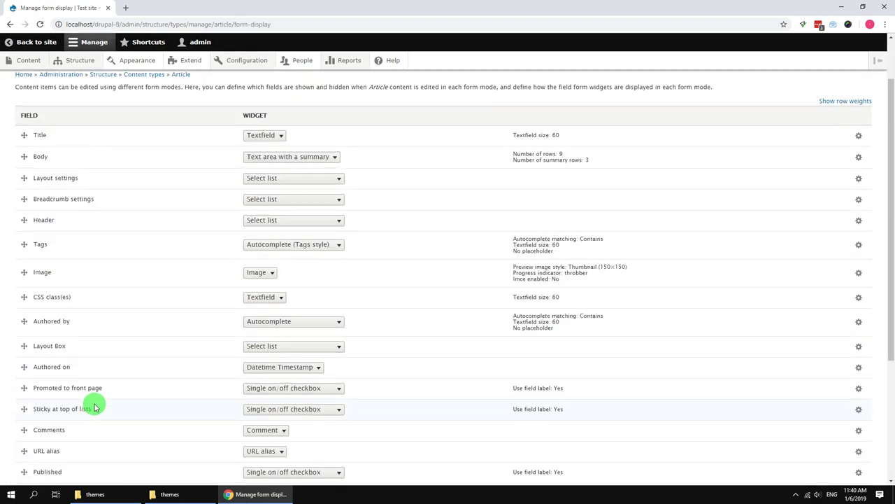
scroll(94, 407, "up", 2)
In the Basic page content type's form display, enable the Content Builder field below Published and save.
mouse_move(90, 63)
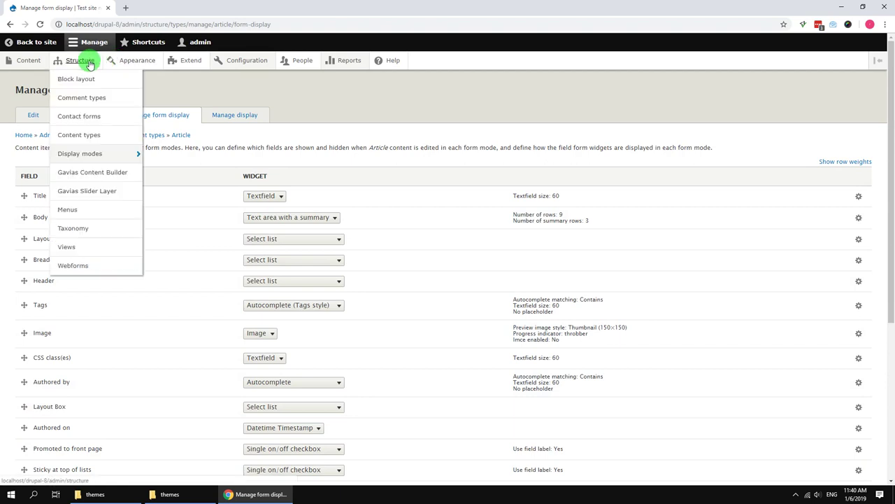
left_click(79, 135)
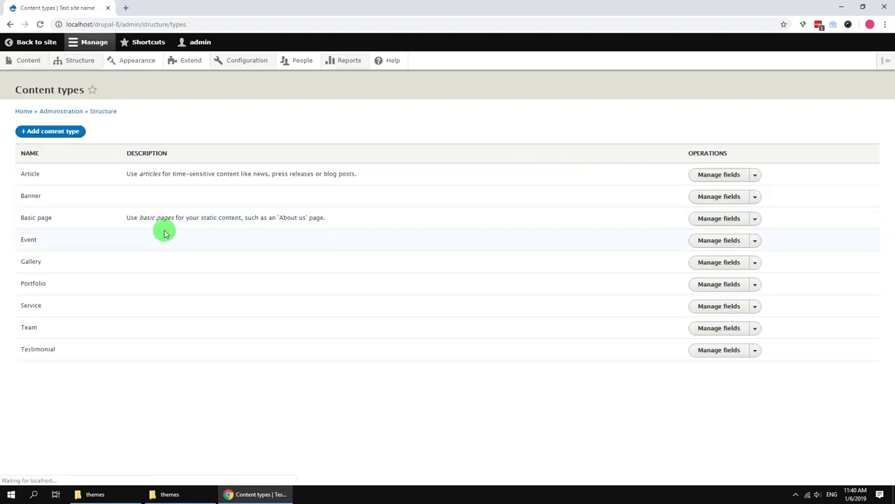
left_click(708, 222)
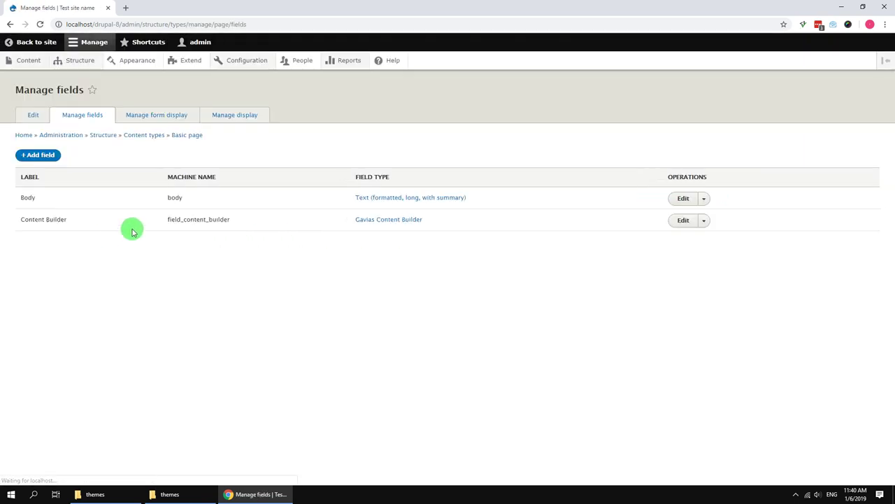
left_click(147, 120)
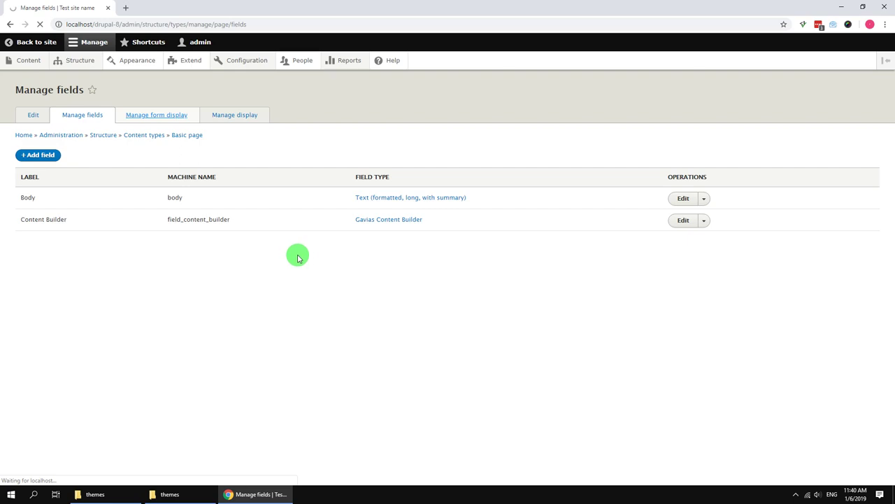
scroll(116, 296, "down", 1)
left_click_drag(21, 407, 33, 392)
scroll(69, 413, "down", 1)
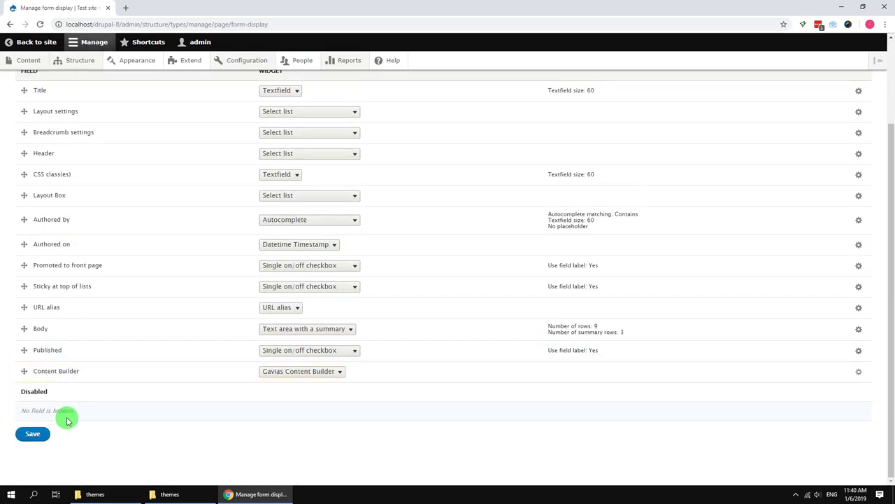
left_click(49, 431)
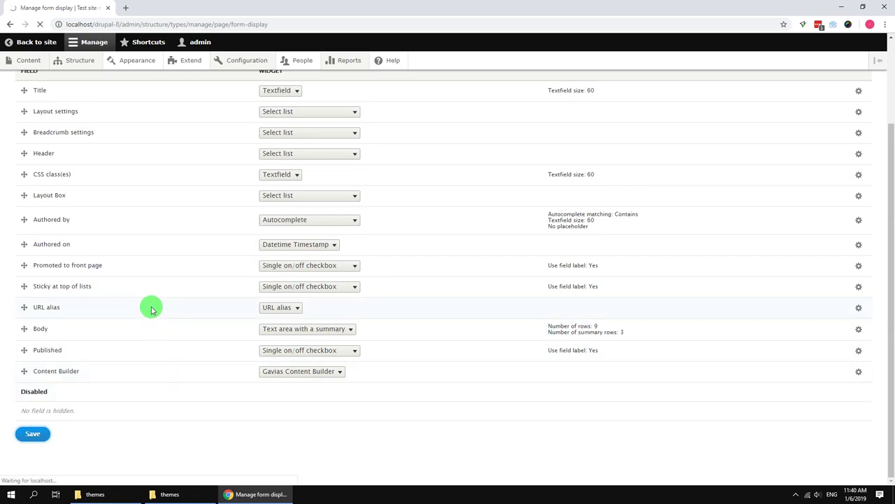
In the Basic page display settings, enable the Content Builder field below Body, set its label to Hidden and save.
left_click(225, 121)
scroll(214, 237, "down", 2)
scroll(210, 238, "up", 2)
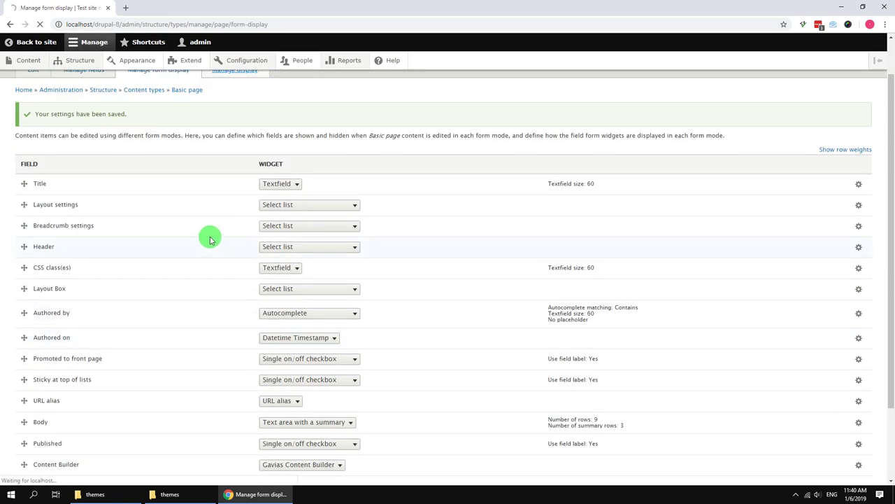
mouse_move(24, 297)
left_mouse_down()
mouse_move(24, 258)
mouse_move(28, 298)
left_mouse_up()
left_click(271, 259)
left_click(260, 288)
left_click(34, 345)
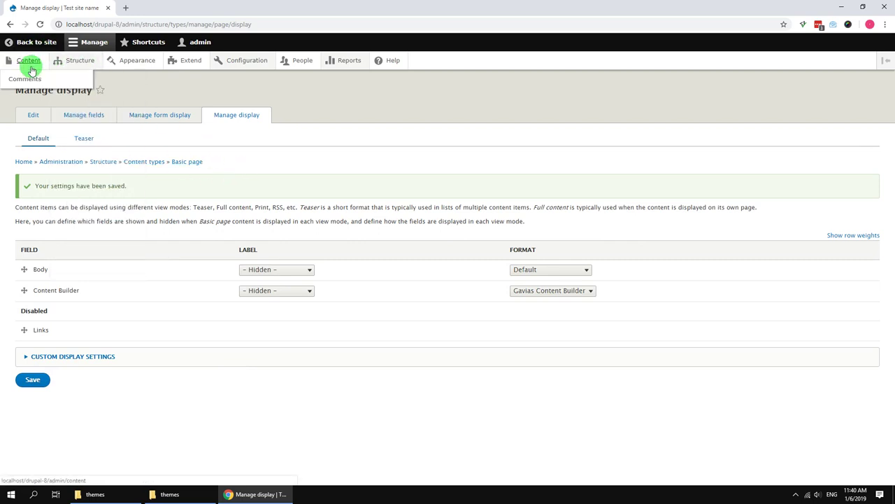
Start a new Basic page with the title "Home Page".
left_click(31, 69)
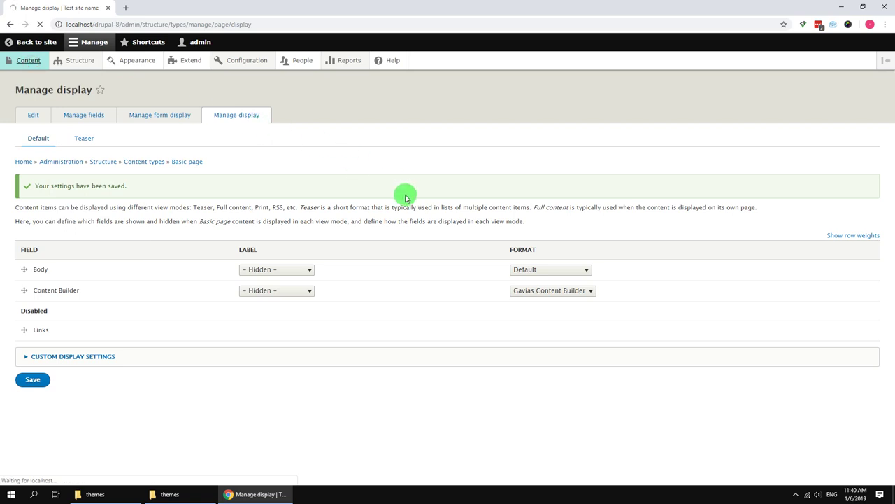
left_click(34, 157)
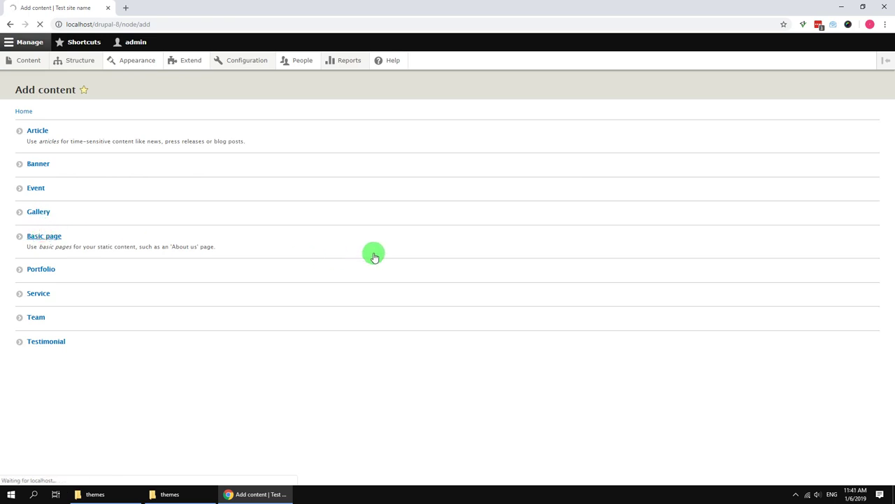
left_click(205, 142)
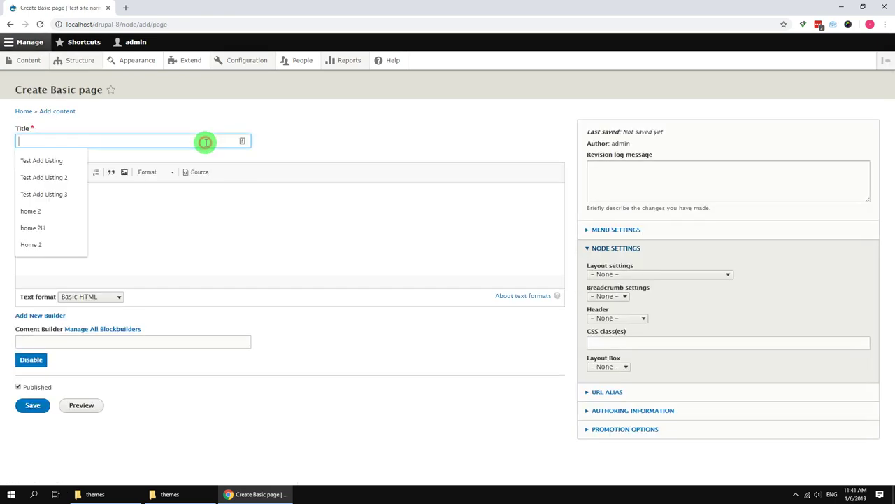
type("Home Page")
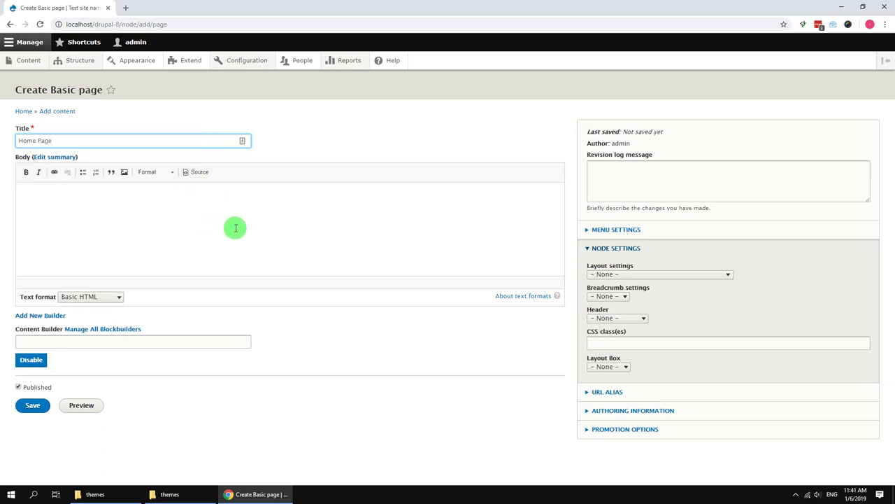
Set the page's layout to "Fullwith no sidebar (use for block builder)", breadcrumb settings to Disable and CSS class to hidden-title.
left_click(614, 274)
left_click(620, 292)
left_click(611, 297)
left_click(603, 330)
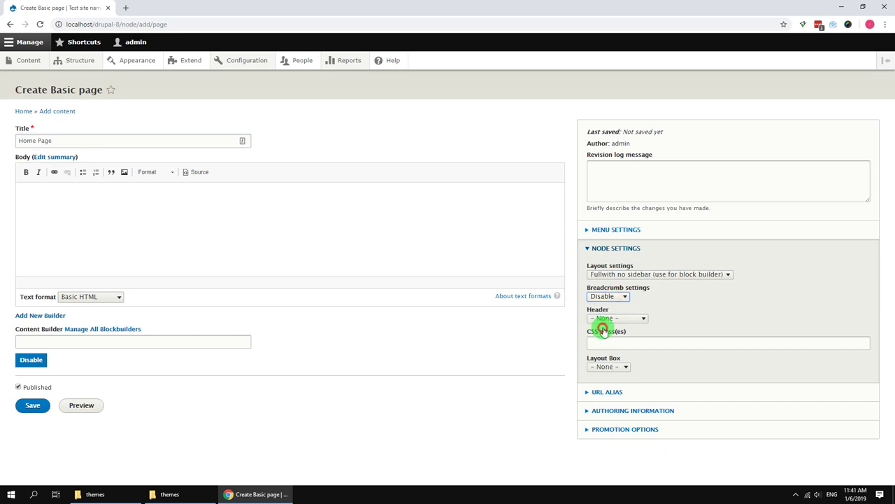
left_click(596, 342)
left_click(600, 362)
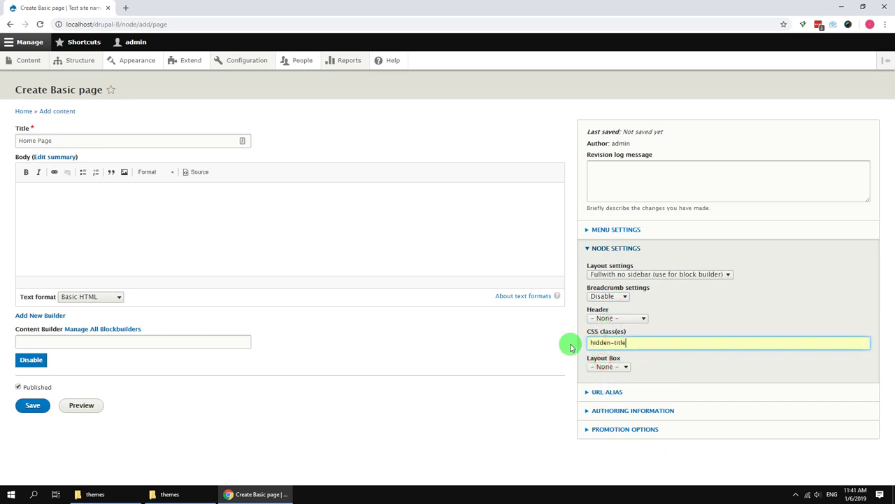
Add a content builder titled "Home", use it for the page's Content Builder field, and save the page.
left_click(40, 314)
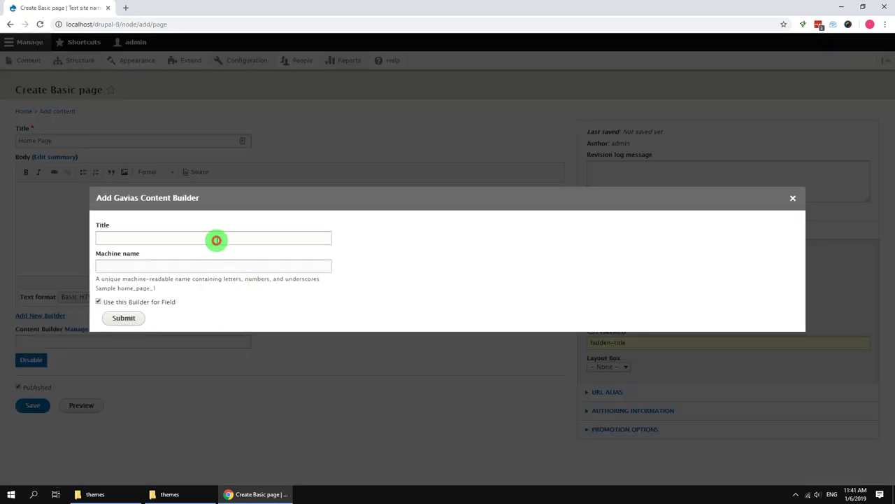
left_click(216, 240)
type("Home")
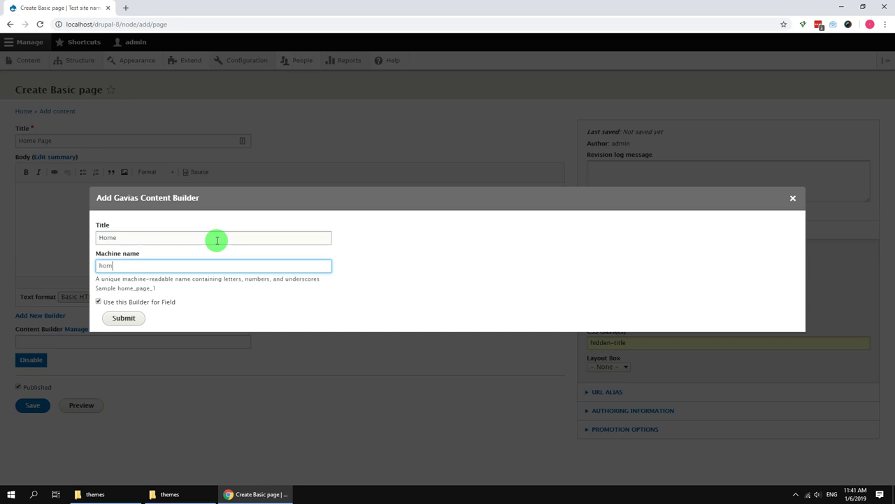
left_click(124, 318)
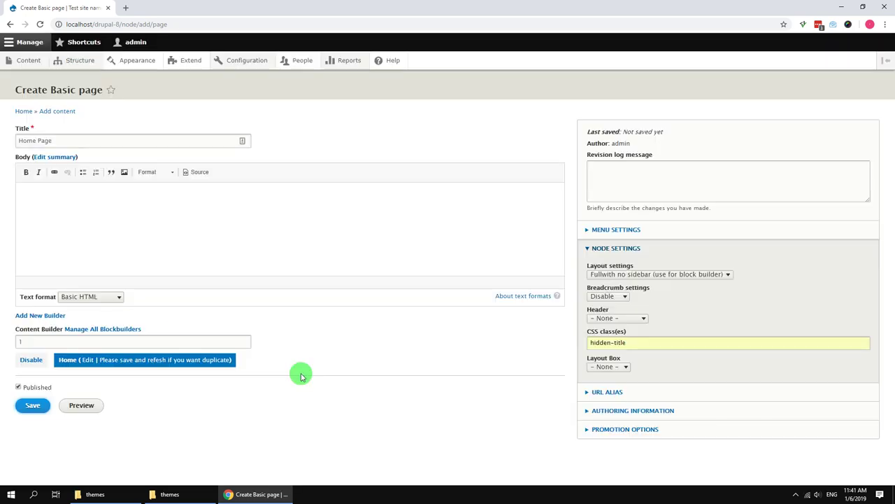
left_click(37, 407)
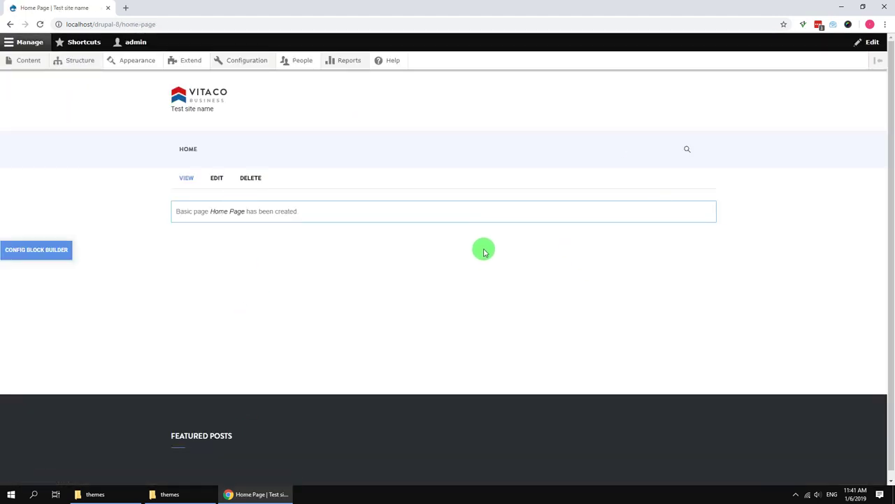
Open the Home Page for editing, and in File Explorer extract export_content_builder_files.zip from the theme package into its own folder.
left_click(216, 177)
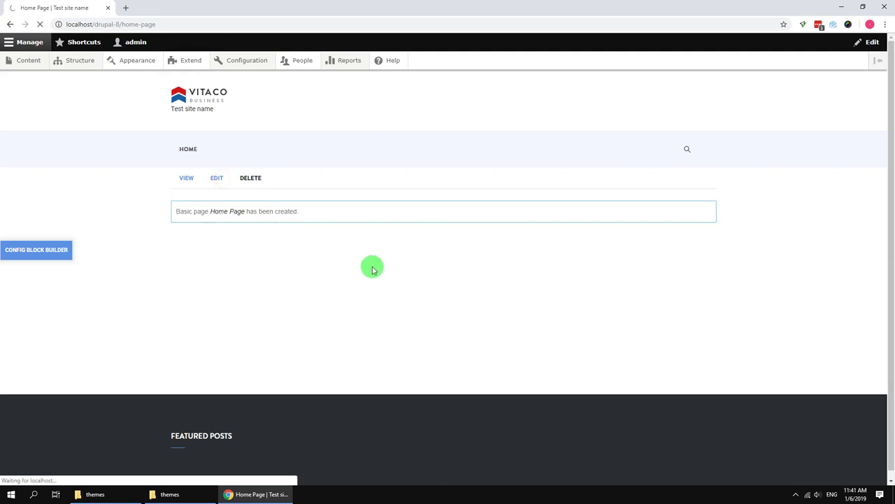
scroll(301, 319, "down", 2)
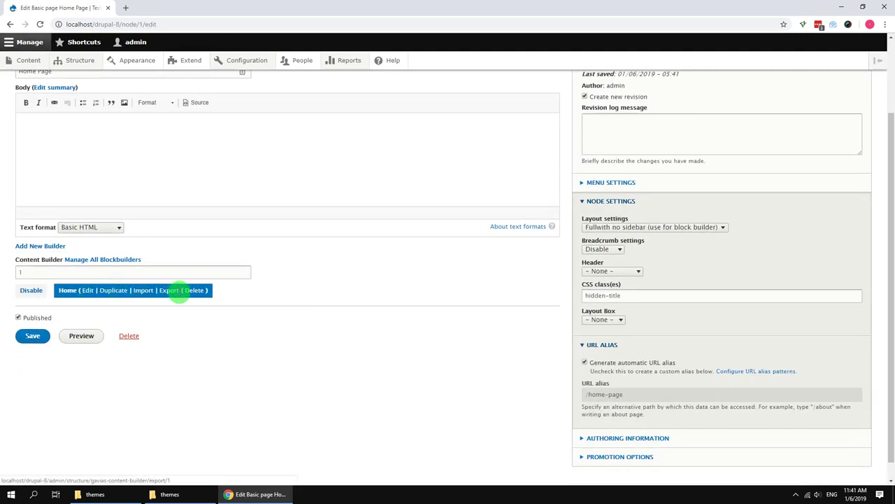
left_click(98, 495)
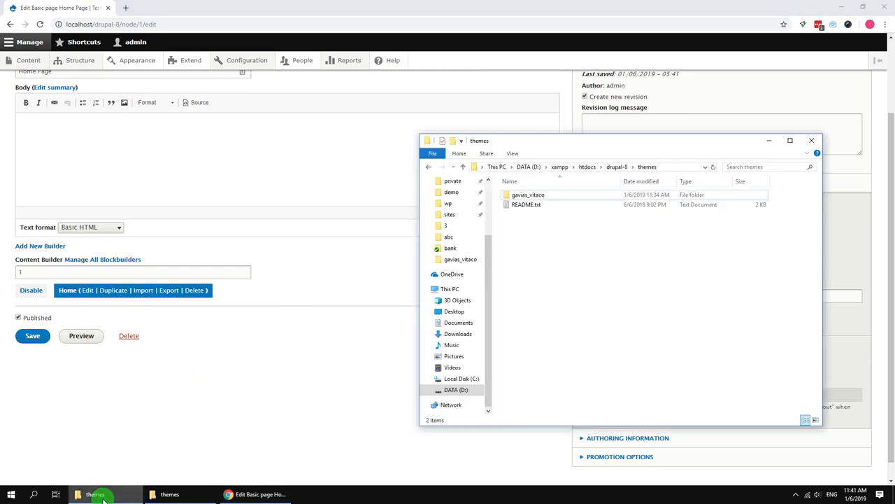
left_click(102, 495)
left_click(168, 494)
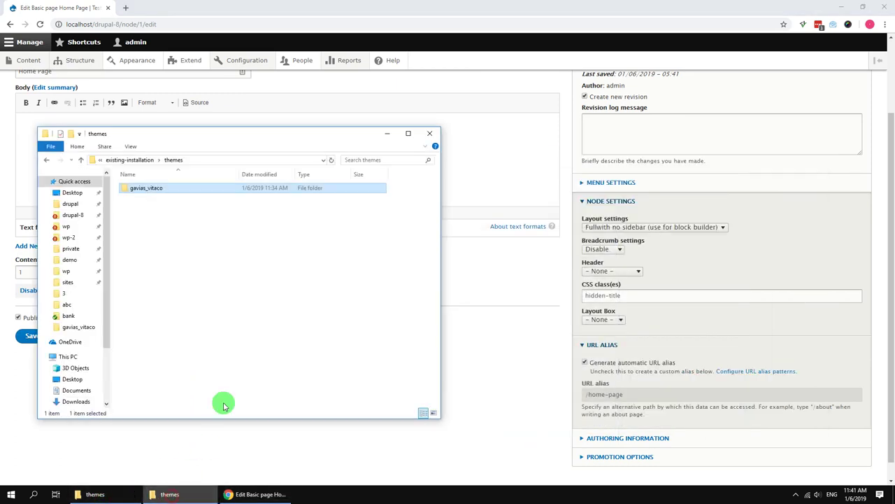
left_click(146, 161)
left_click(200, 161)
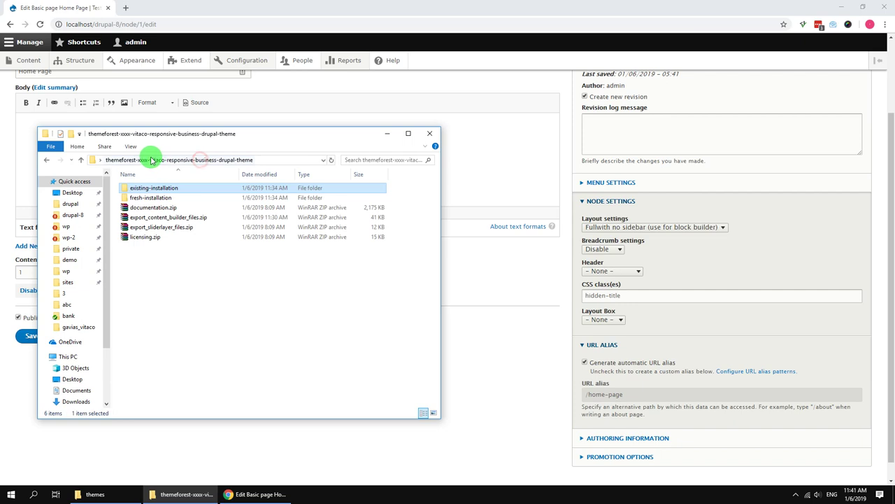
left_click(175, 219)
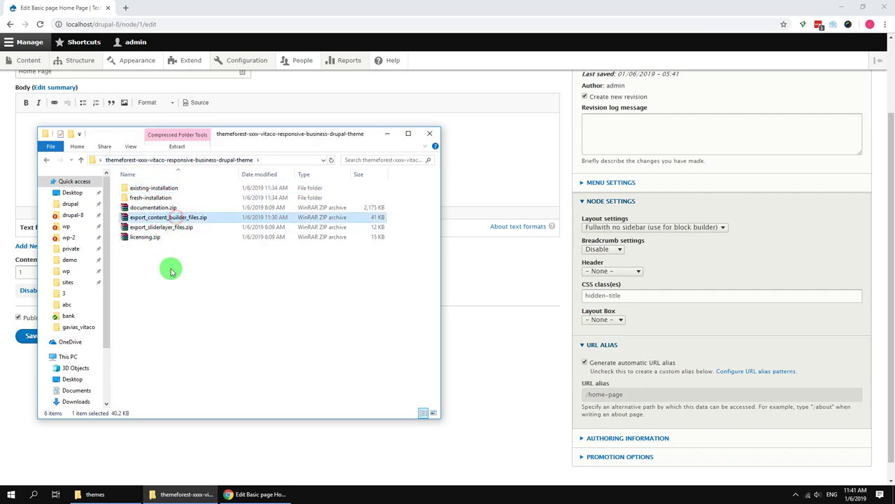
right_click(201, 216)
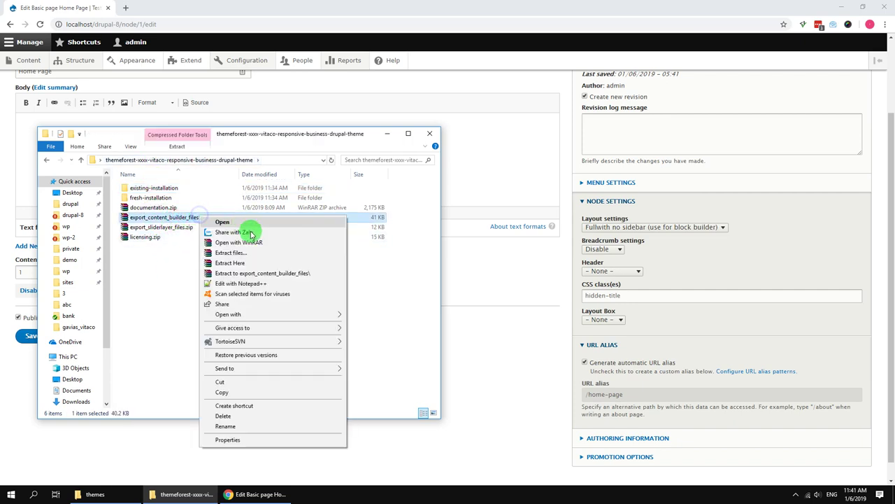
left_click(260, 273)
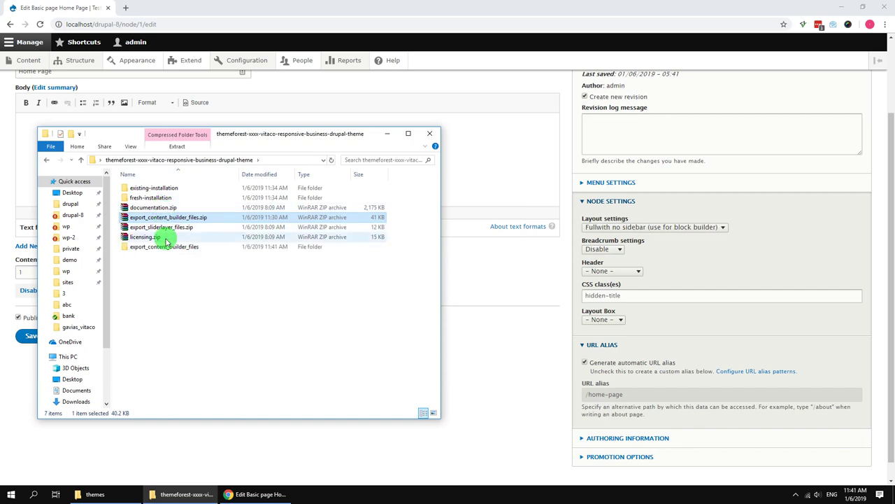
Import home-1.txt from the extracted export_content_builder_files folder into the Home content builder.
double_click(165, 248)
double_click(175, 188)
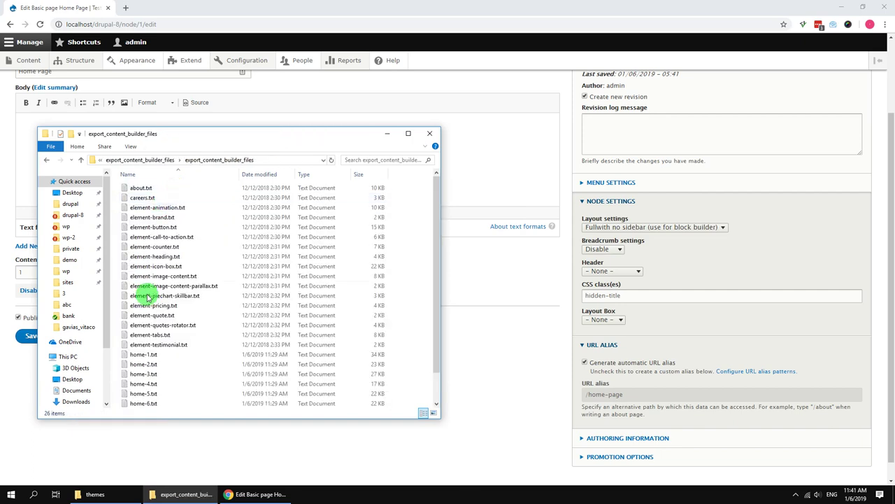
left_click_drag(201, 137, 533, 133)
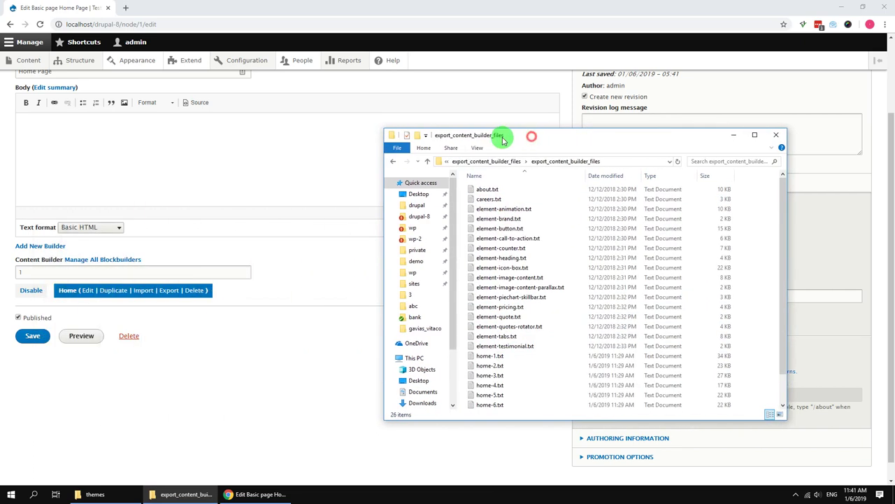
left_click(145, 291)
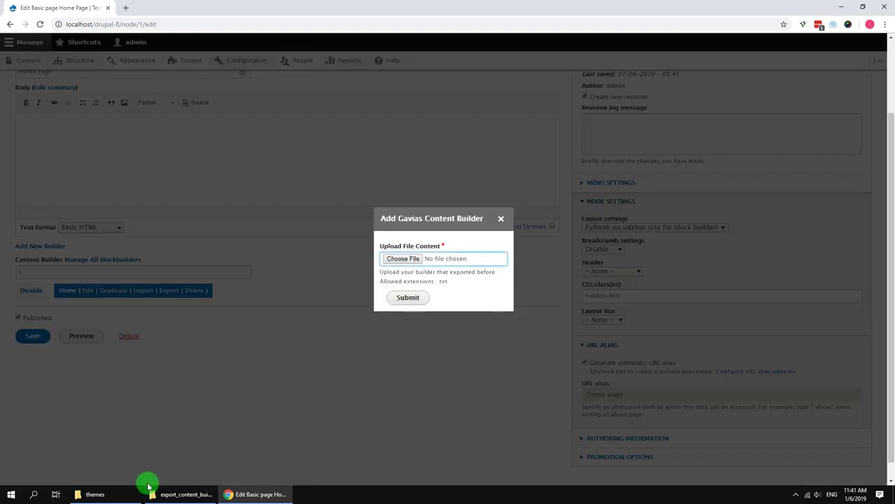
left_click(149, 490)
left_click_drag(520, 136, 663, 133)
scroll(680, 340, "down", 1)
left_click(625, 333)
left_click_drag(625, 333, 411, 259)
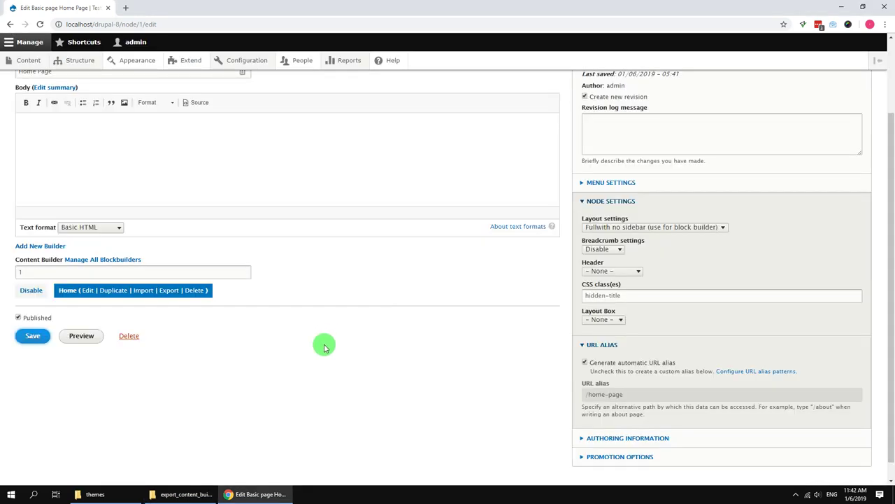
Save the Home Page and look through the imported content on it.
scroll(324, 347, "up", 1)
left_click(33, 383)
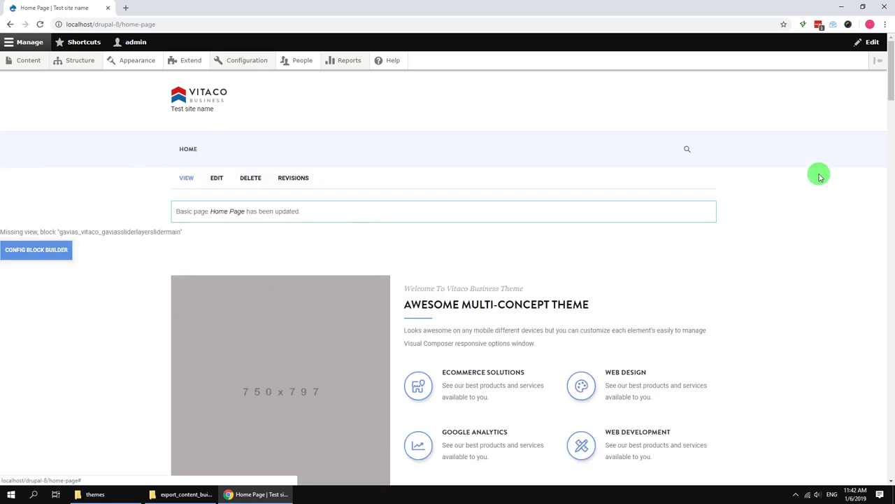
mouse_move(891, 80)
left_mouse_down()
mouse_move(892, 430)
mouse_move(892, 63)
left_mouse_up()
Open Gavias Slider Layer in a new browser tab and create a slider group titled "Slider main".
mouse_move(72, 60)
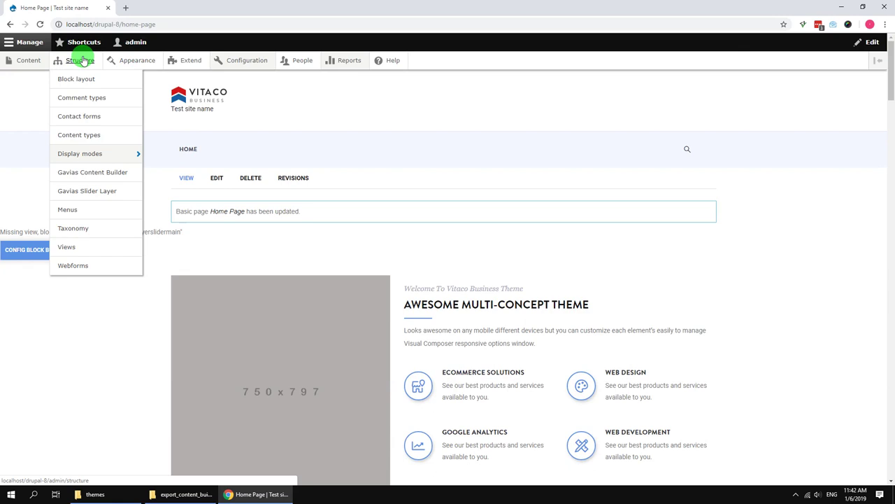
middle_click(89, 191)
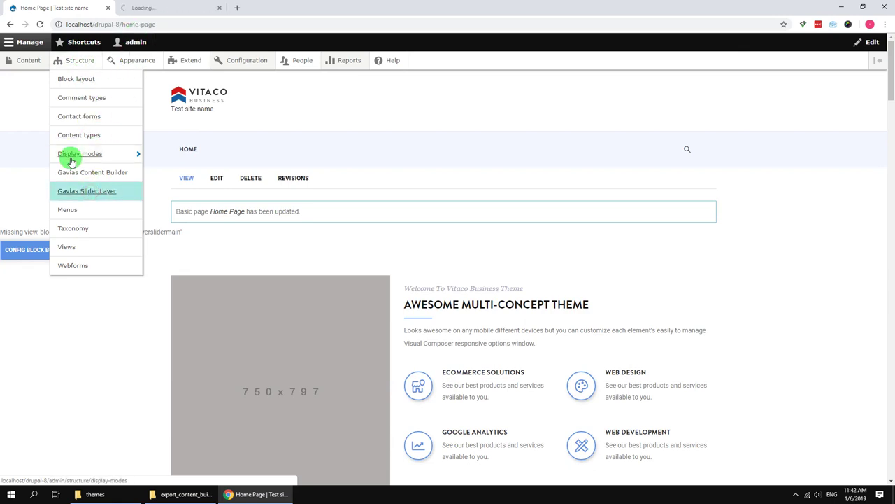
left_click(151, 9)
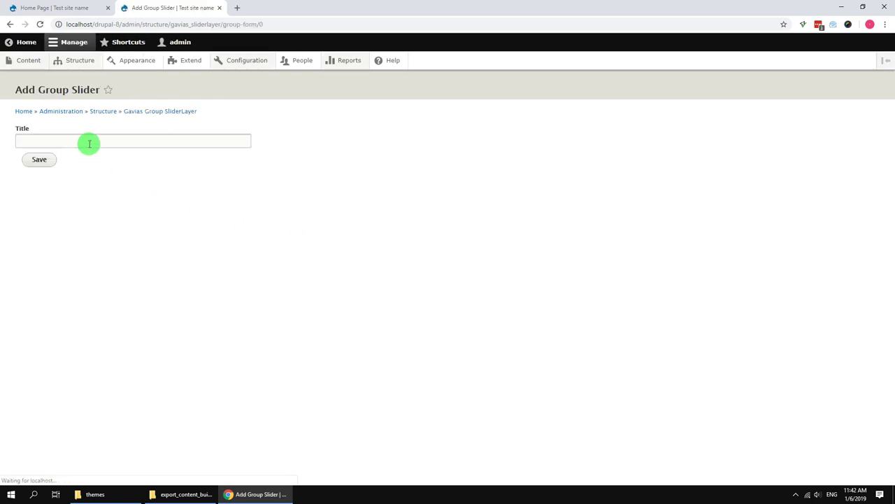
left_click(90, 142)
type("Slider main")
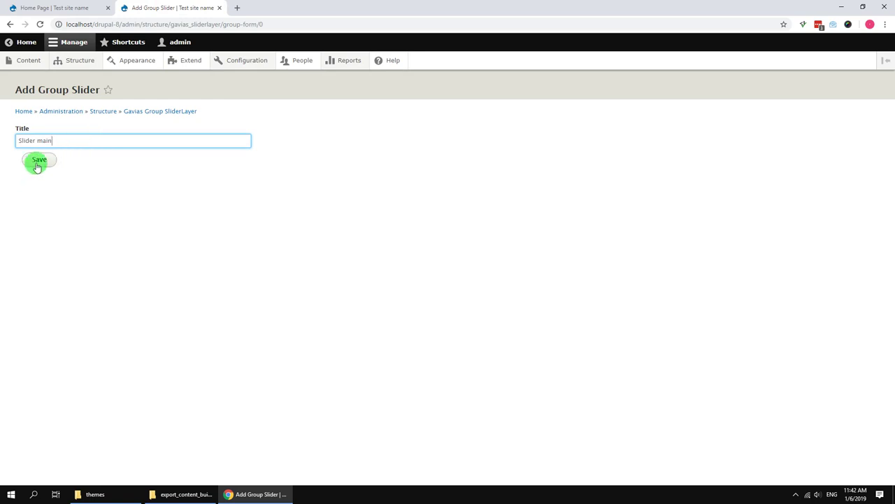
left_click(38, 163)
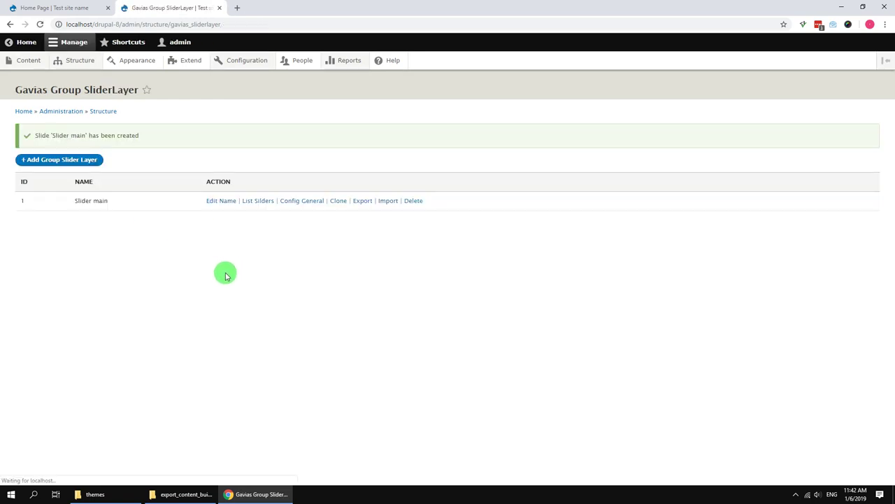
Start an import for the Slider main group, and in File Explorer extract export_sliderlayer_files.zip into its own folder.
left_click(388, 201)
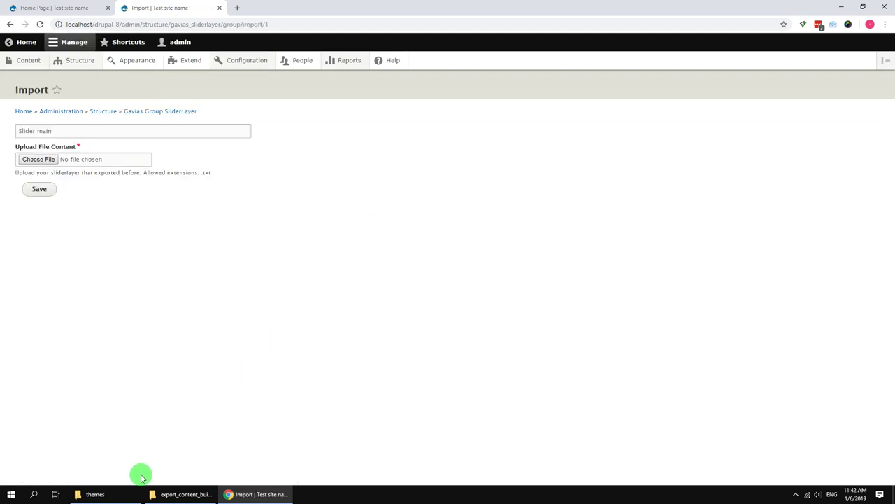
left_click(127, 495)
left_click(126, 495)
left_click(186, 494)
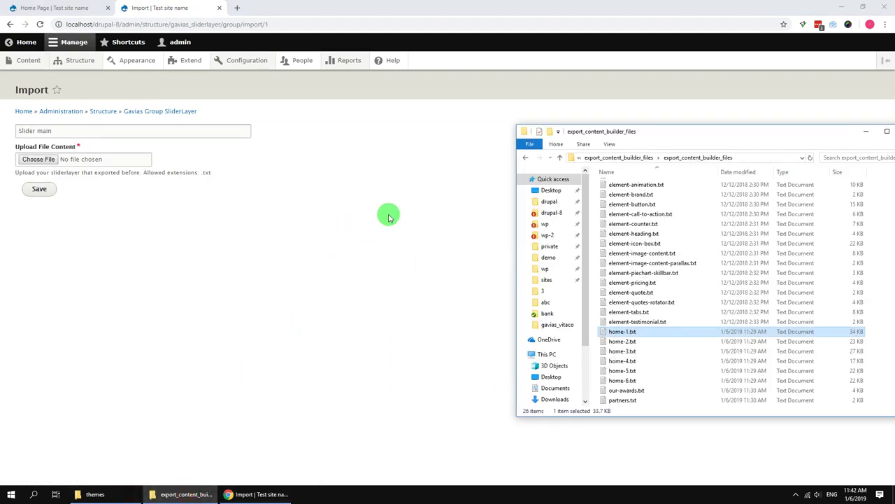
left_click(631, 158)
left_click(675, 157)
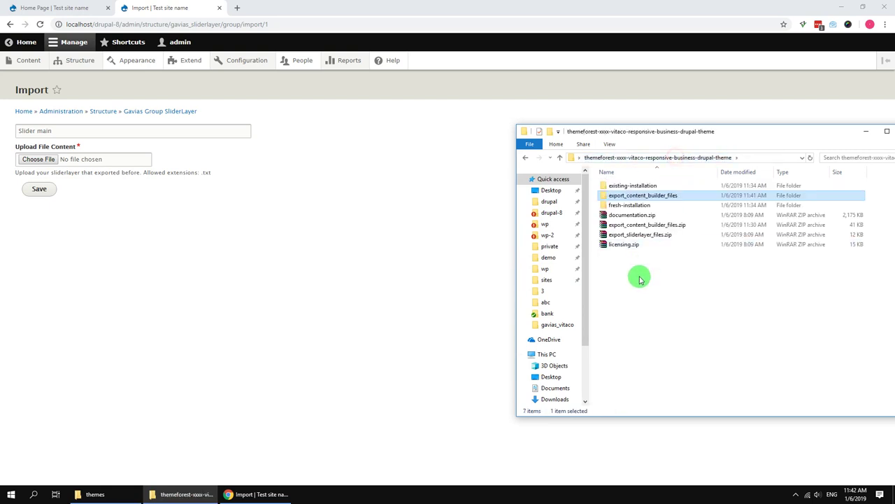
left_click(634, 235)
right_click(677, 240)
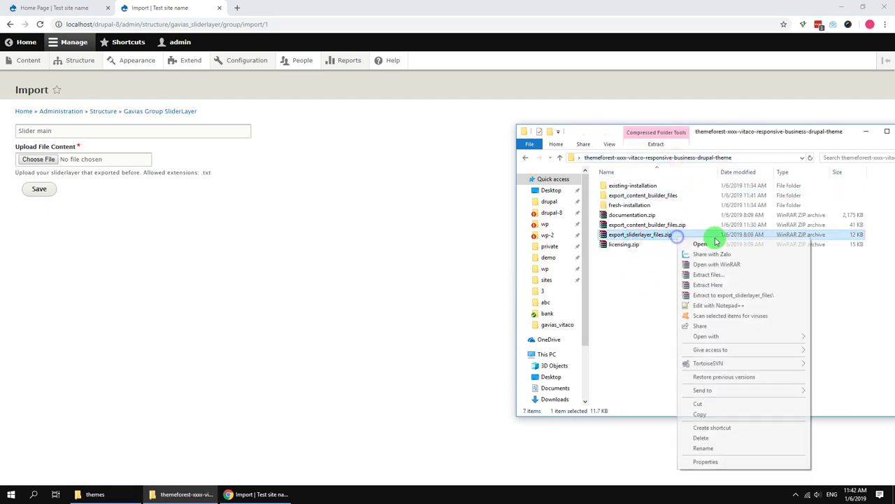
left_click(696, 294)
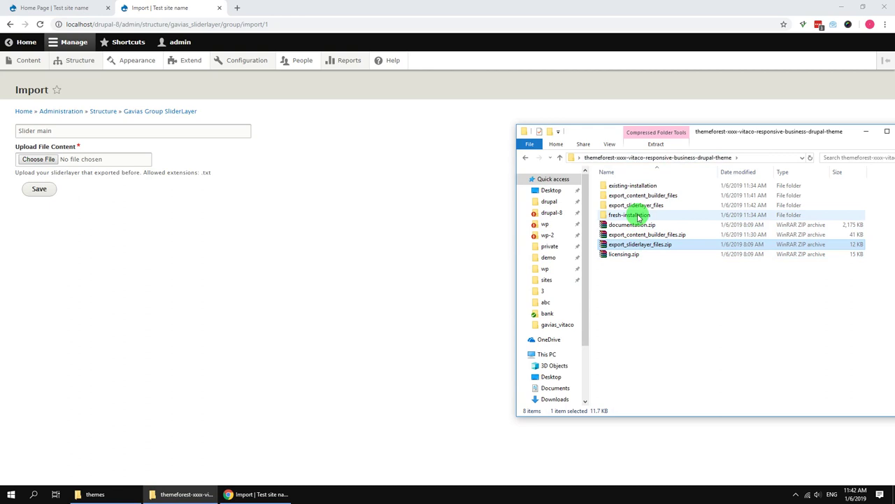
Upload sliderlayer-main.txt from the extracted folder as the Slider main import file and save the import.
double_click(635, 204)
double_click(635, 185)
left_click(633, 186)
left_click_drag(636, 188, 31, 159)
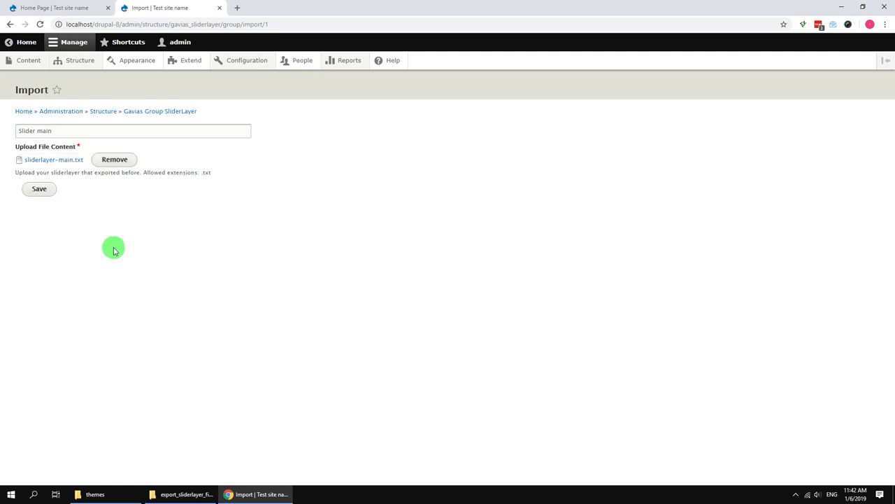
left_click(39, 189)
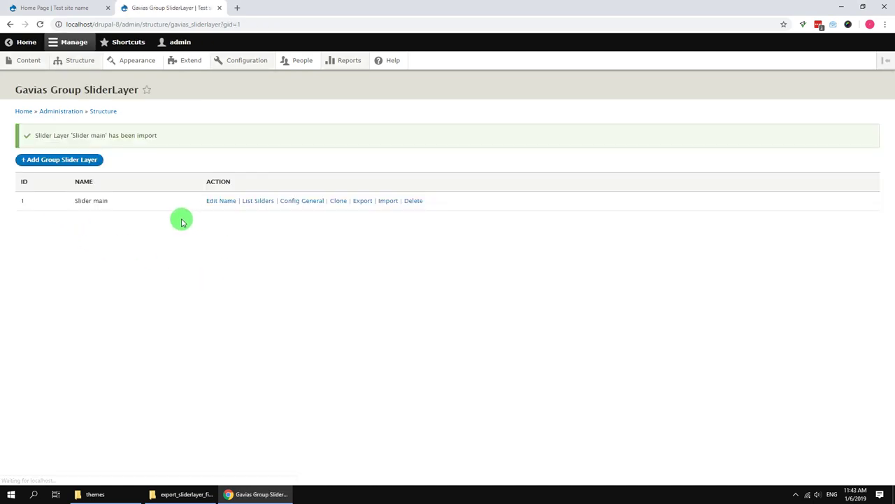
Place the "Gavias SliderLayer – Slider main" block in the Other region with its title display turned off, and save the block.
left_click(83, 82)
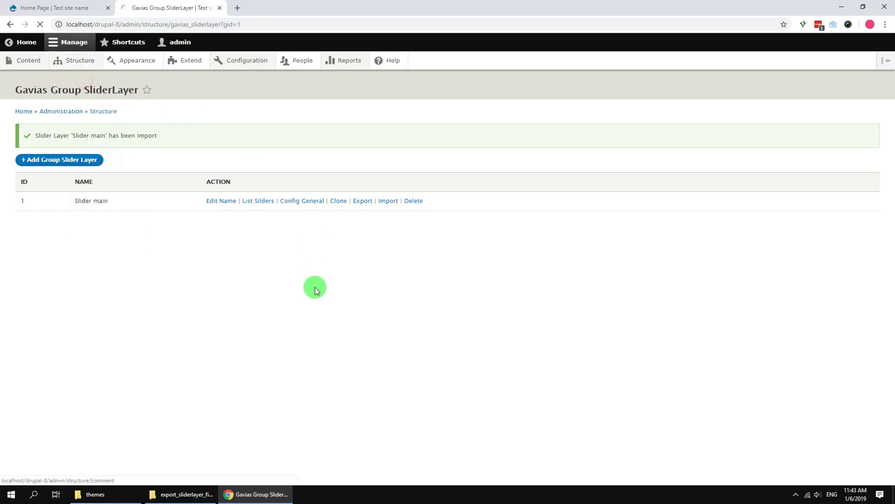
left_click_drag(890, 116, 889, 377)
left_click(64, 259)
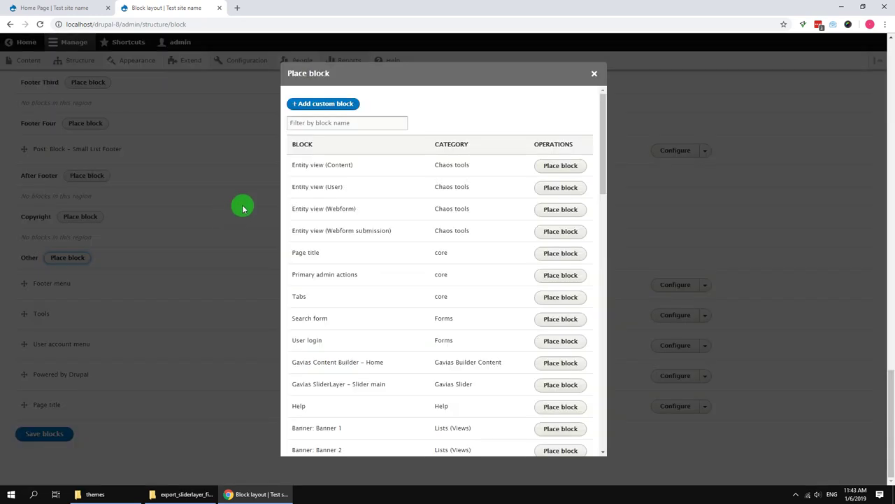
type("slider")
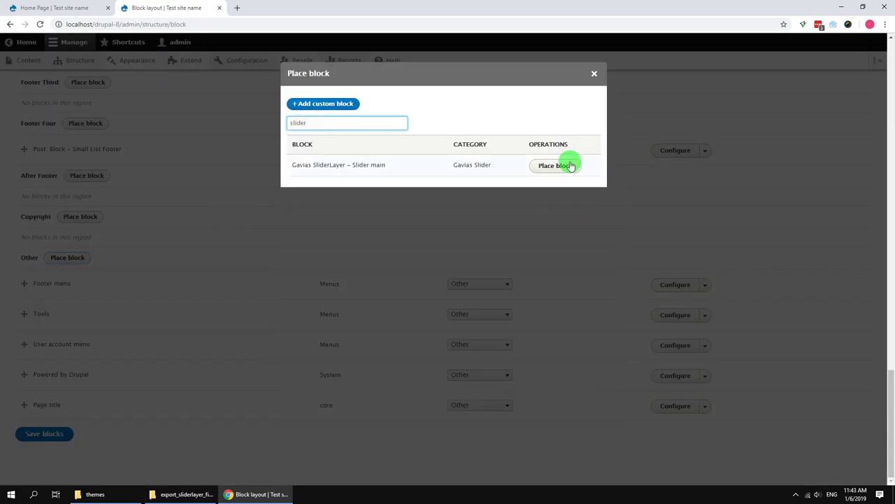
left_click(571, 165)
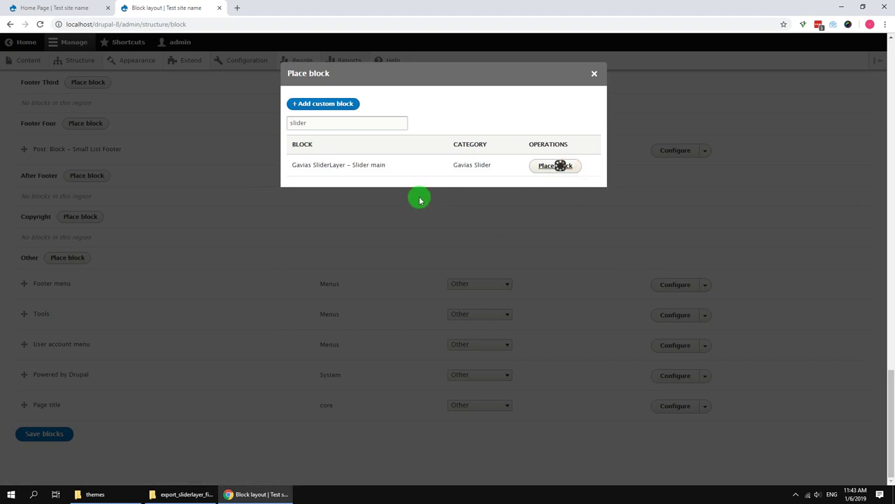
left_click(307, 164)
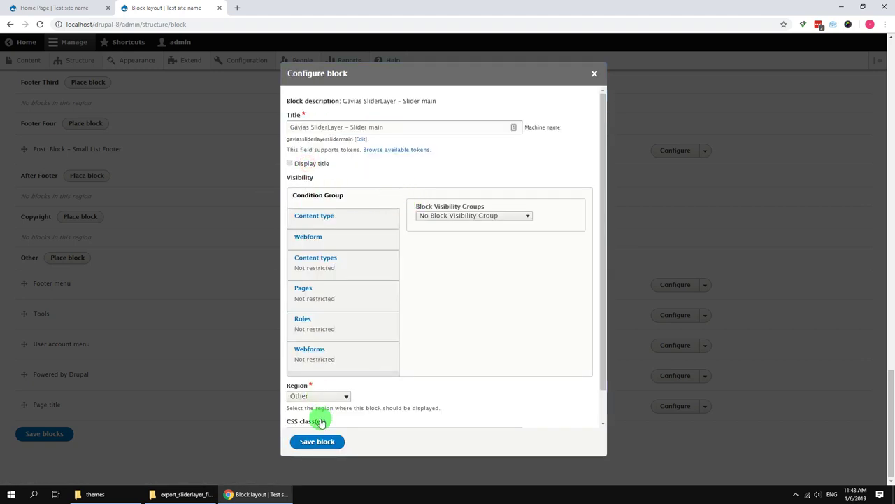
left_click(315, 441)
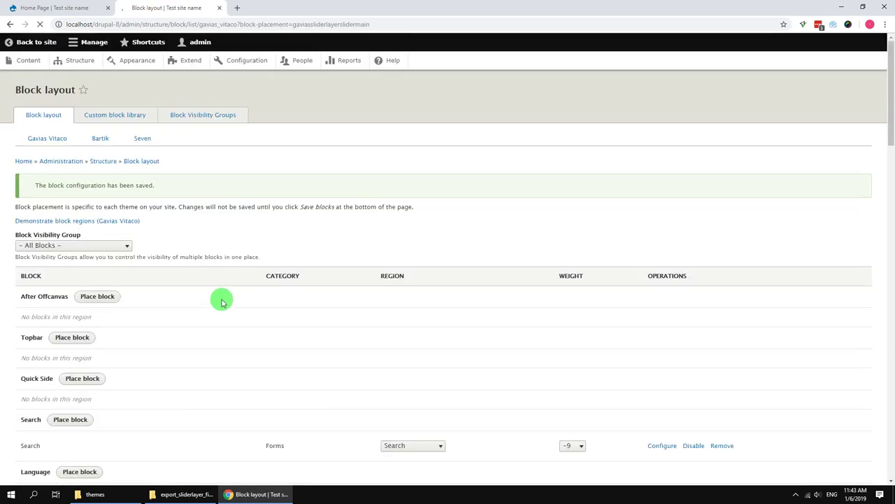
In the home page's block builder, set the Slider row's Drupal Block to "Gavias SliderLayer – Slider main", save the configuration and return to the page.
left_click(56, 7)
left_click(32, 251)
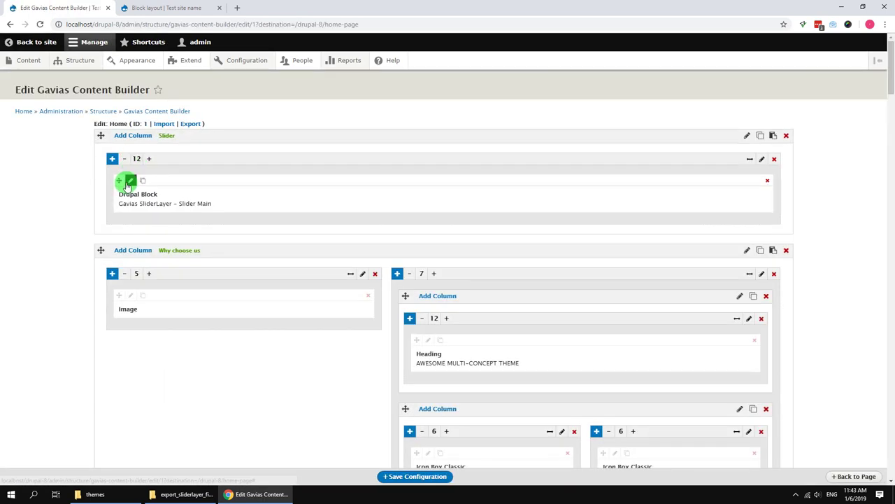
left_click(131, 180)
left_click(259, 172)
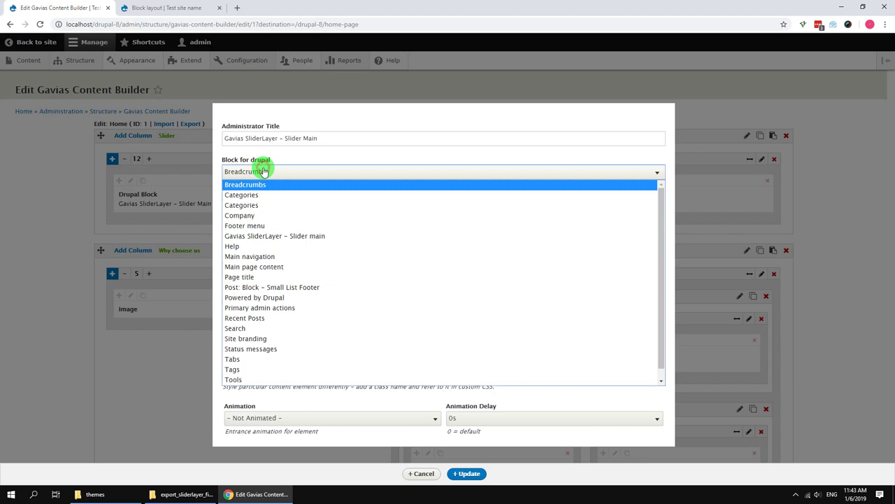
left_click(286, 237)
left_click(467, 473)
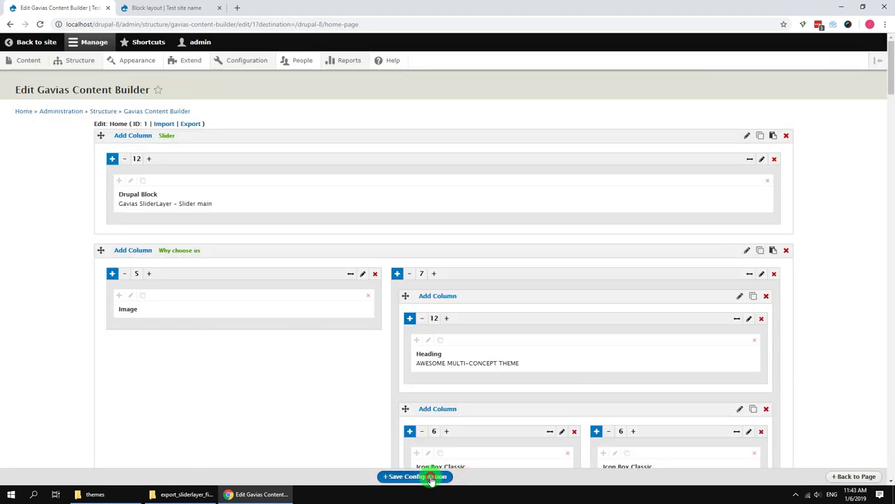
left_click(42, 43)
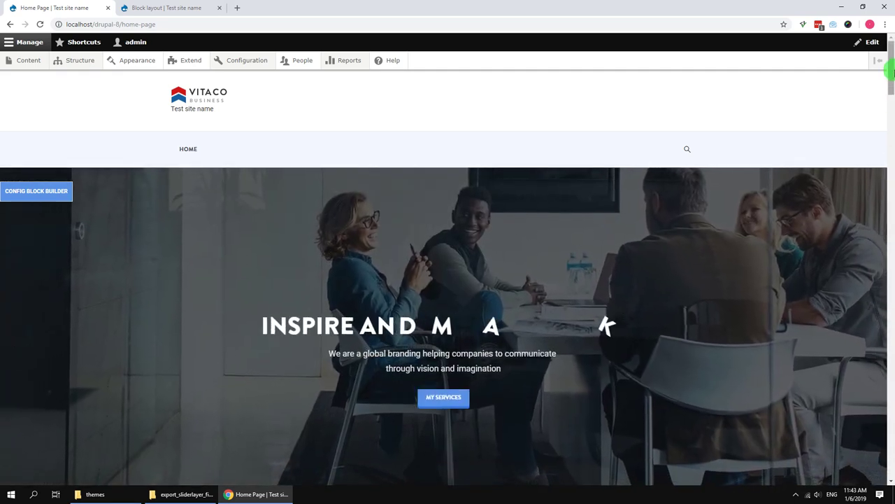
In the block layout, turn off the site name and site slogan for the Site branding block, save it, and reload the home page.
mouse_move(893, 73)
left_mouse_down()
mouse_move(892, 435)
mouse_move(891, 59)
left_mouse_up()
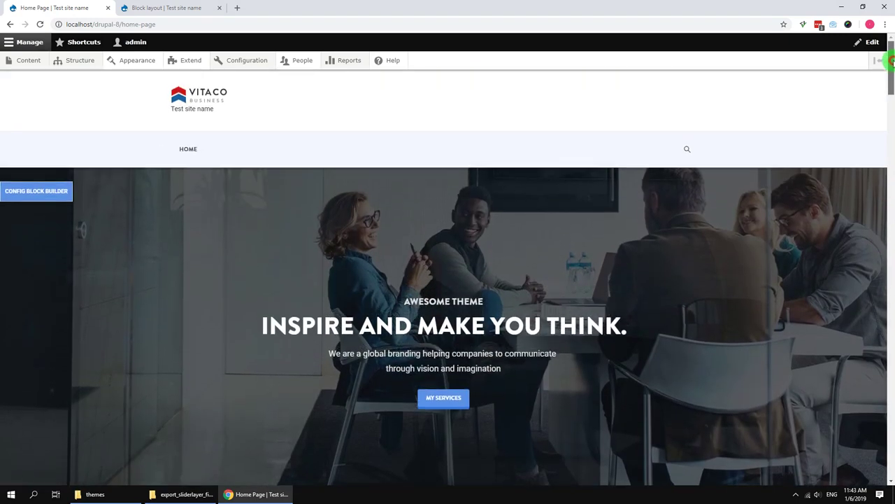
left_click(142, 8)
scroll(144, 209, "up", 10)
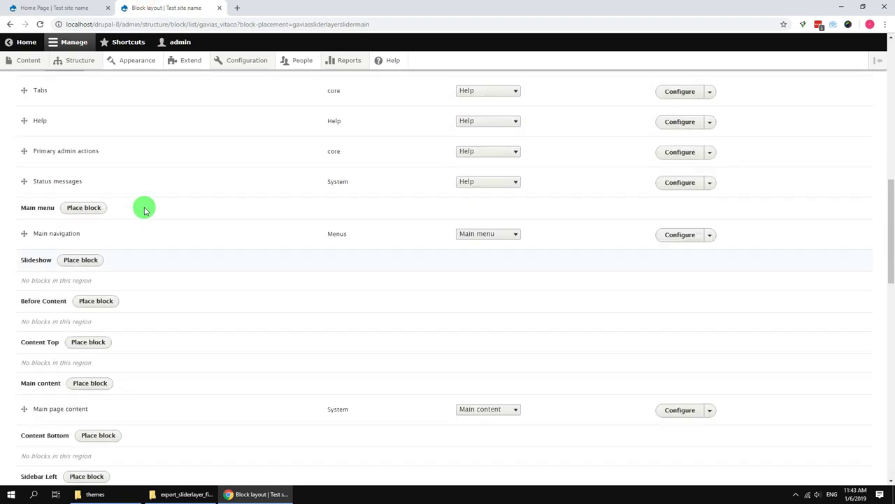
scroll(144, 208, "up", 4)
scroll(165, 252, "up", 4)
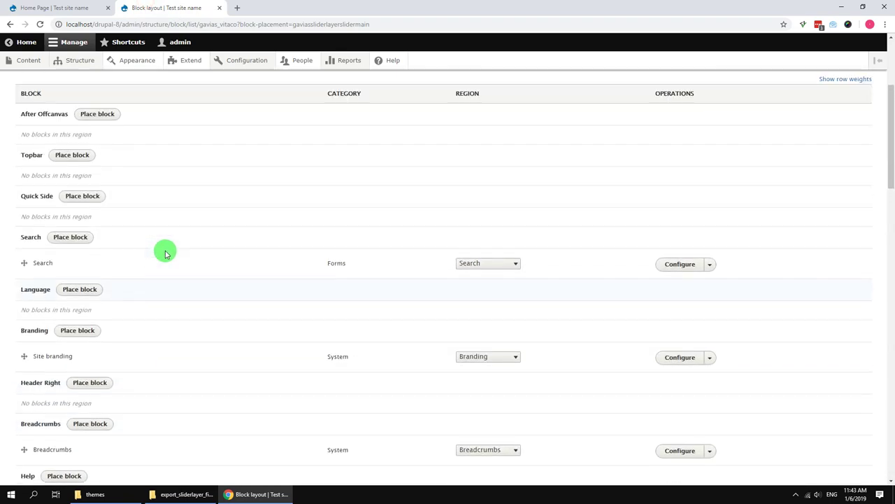
scroll(216, 286, "down", 3)
left_click(670, 225)
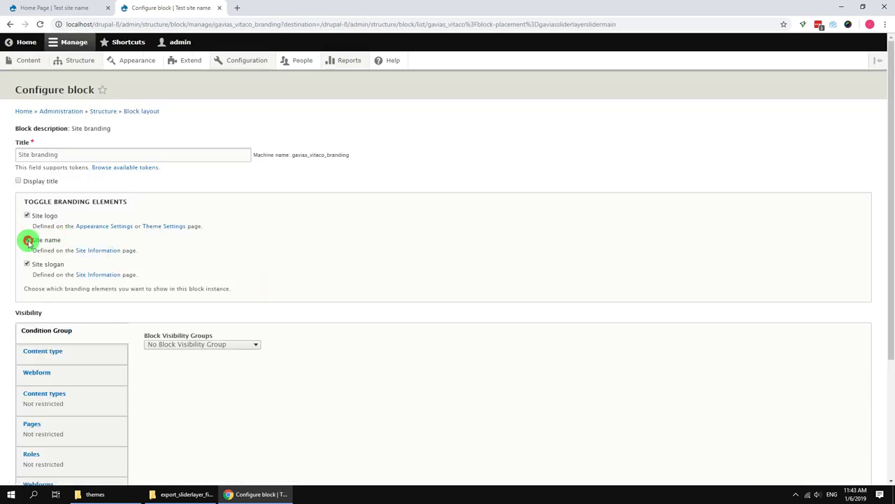
left_click(46, 268)
scroll(39, 342, "down", 3)
left_click(37, 432)
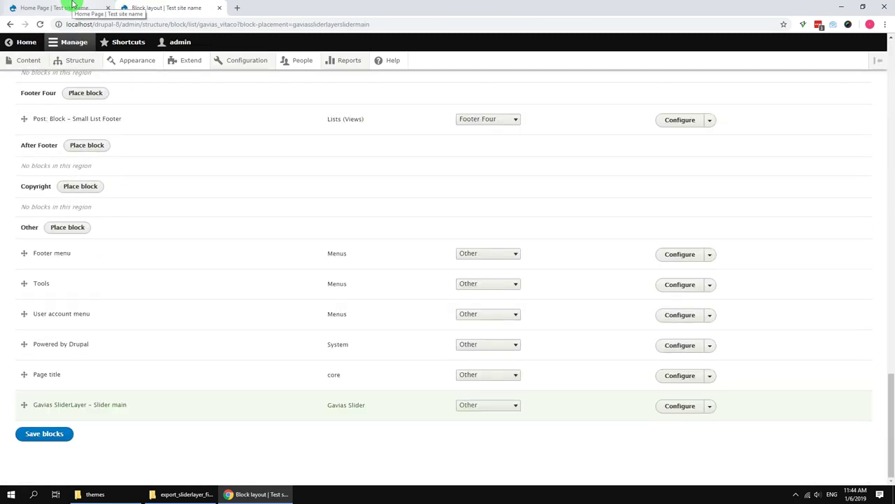
left_click(72, 4)
left_click(40, 23)
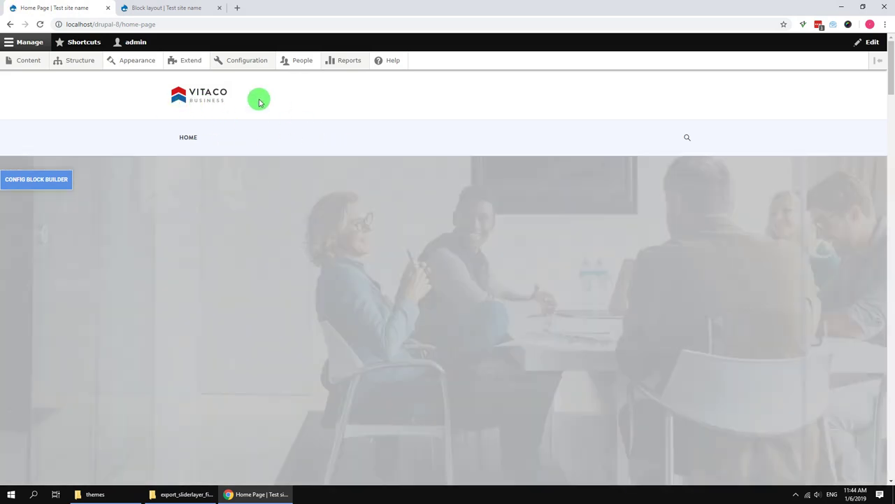
Set the default front page to /home-page in the basic site settings, save the configuration, and return to the site to review the home page.
mouse_move(249, 60)
mouse_move(235, 97)
left_click(339, 98)
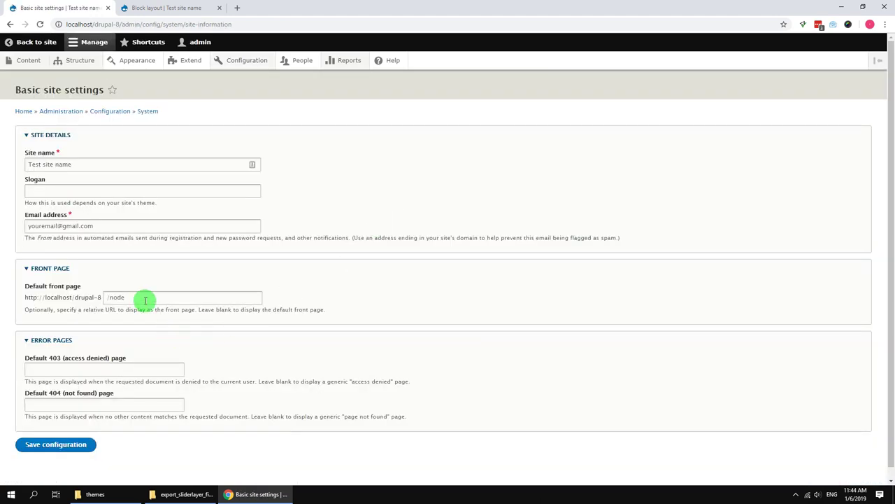
left_click(146, 300)
type("/nod")
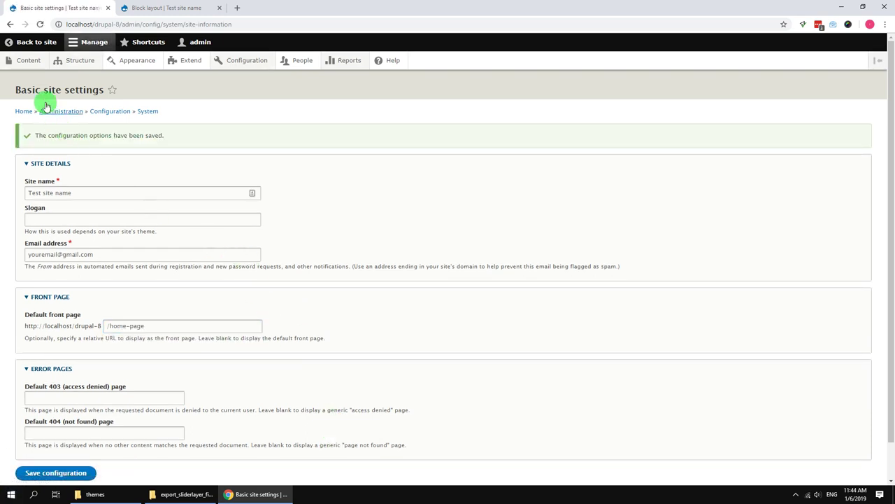
left_click(22, 49)
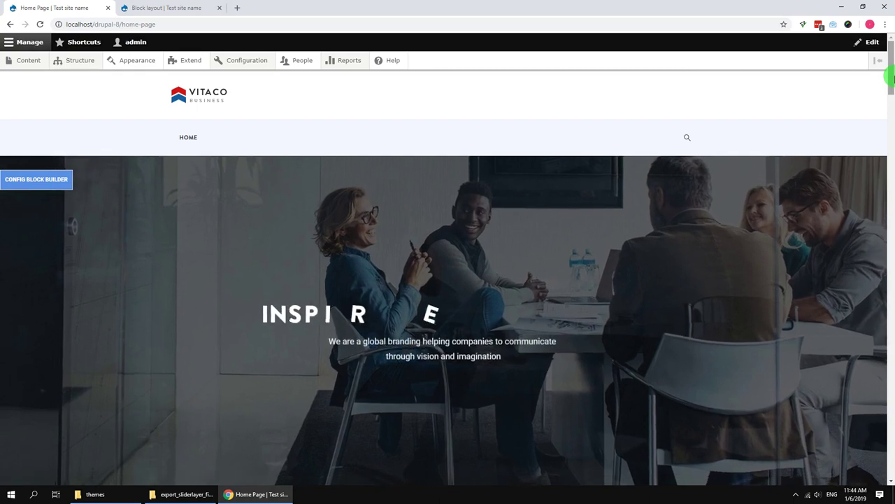
left_click_drag(892, 78, 872, 46)
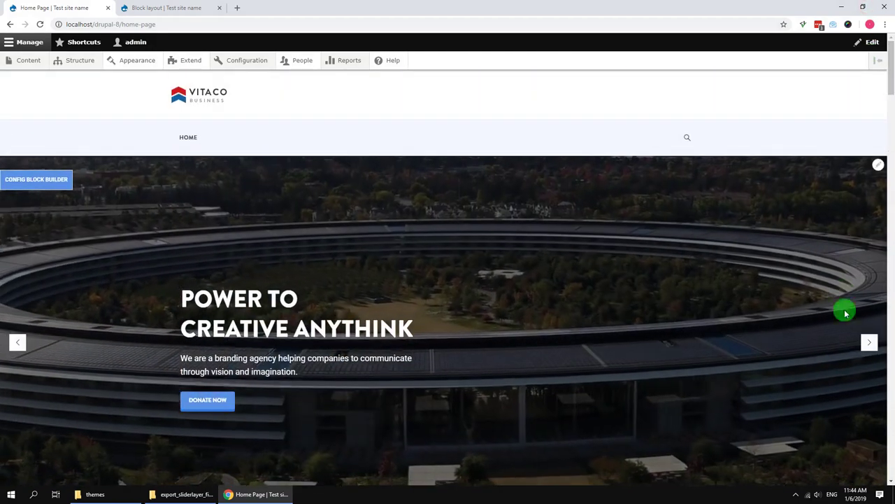